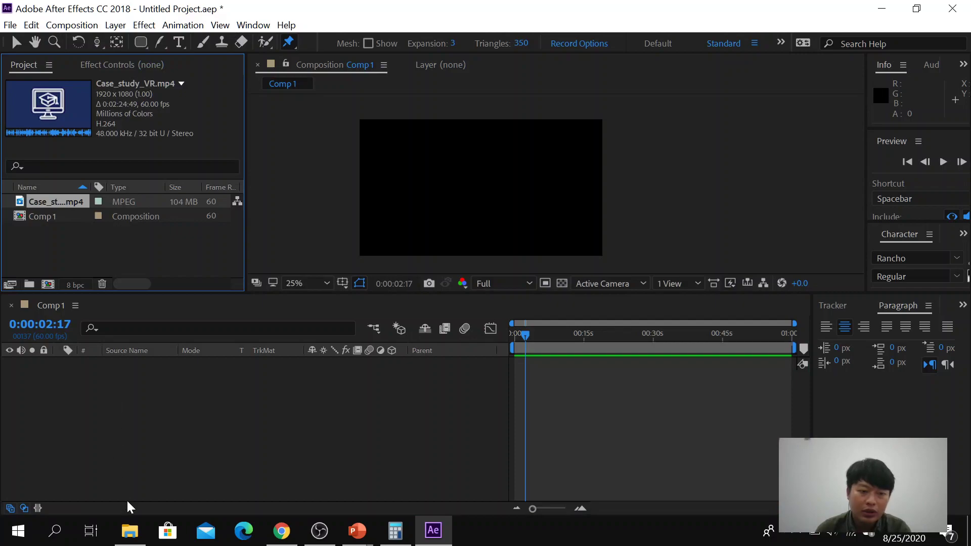
Step: Open the footage import dialog and look through Quick access, OneDrive and Creative Cloud Files for the video clips
click(118, 254)
double_click(118, 254)
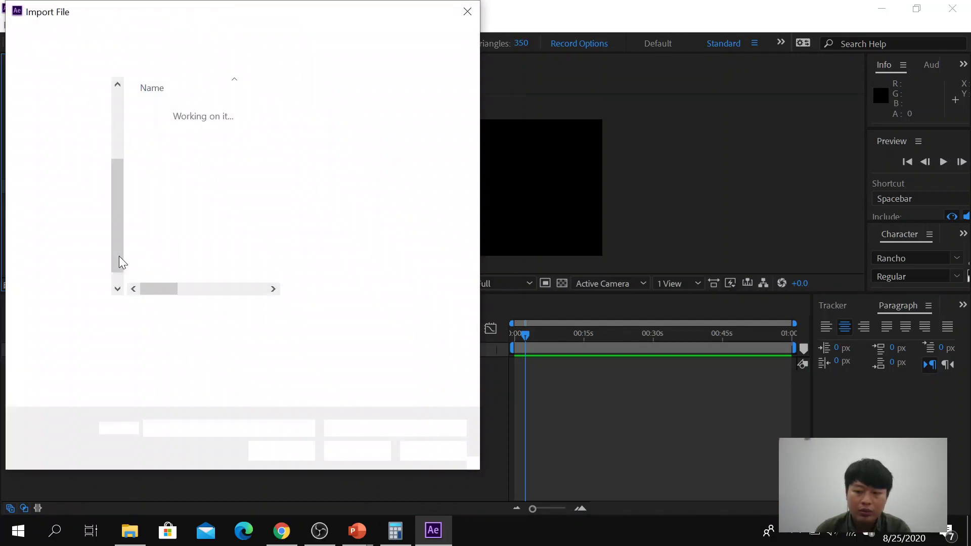
scroll(65, 103, up, 2)
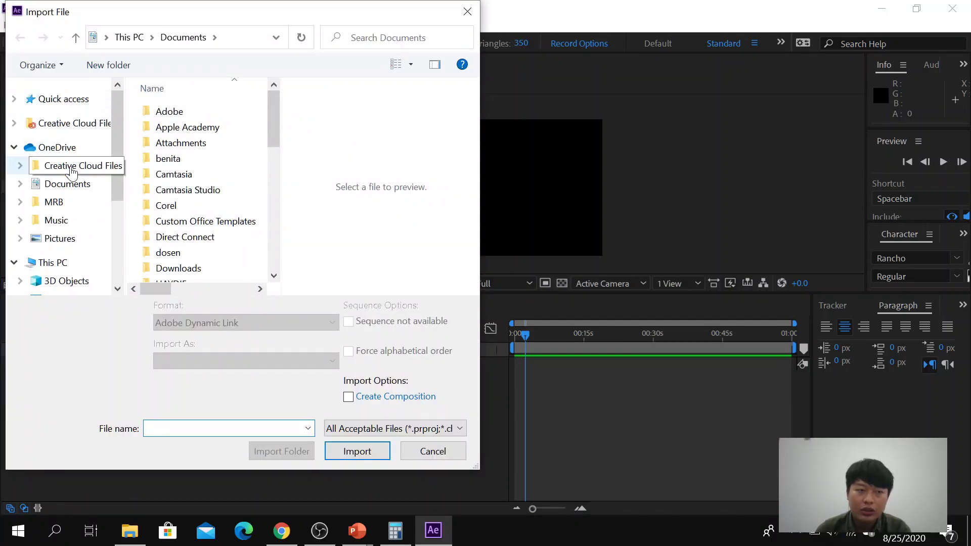
scroll(100, 236, down, 1)
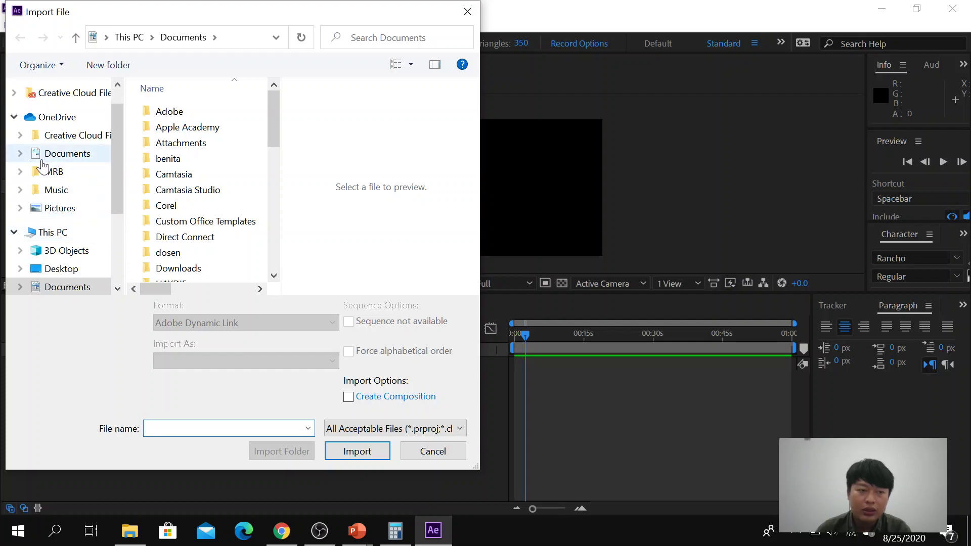
scroll(58, 141, up, 1)
scroll(62, 131, down, 3)
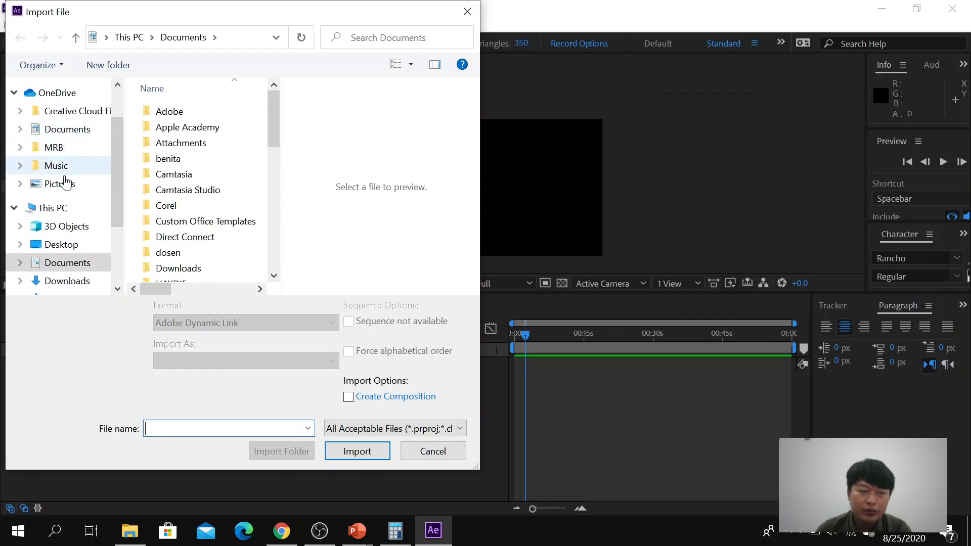
scroll(68, 165, up, 3)
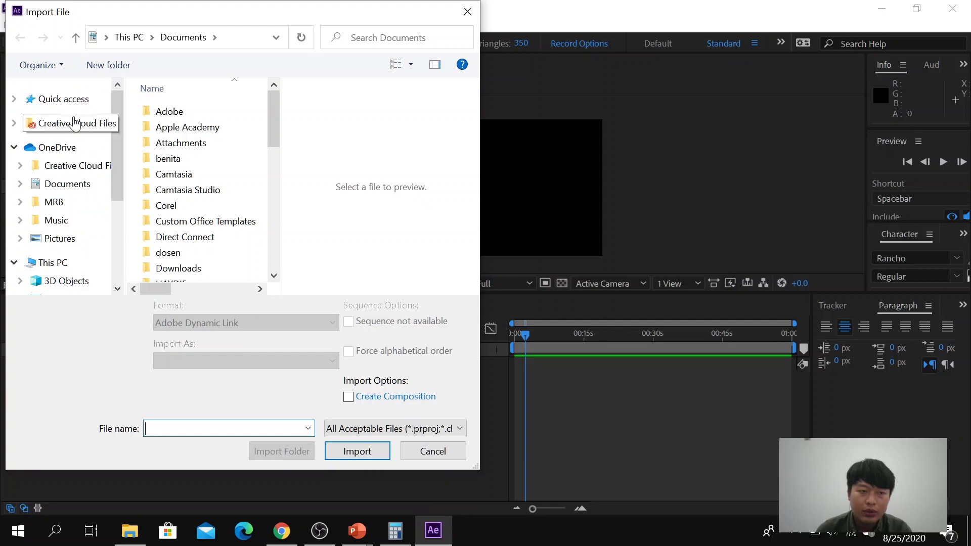
scroll(225, 193, down, 5)
click(61, 98)
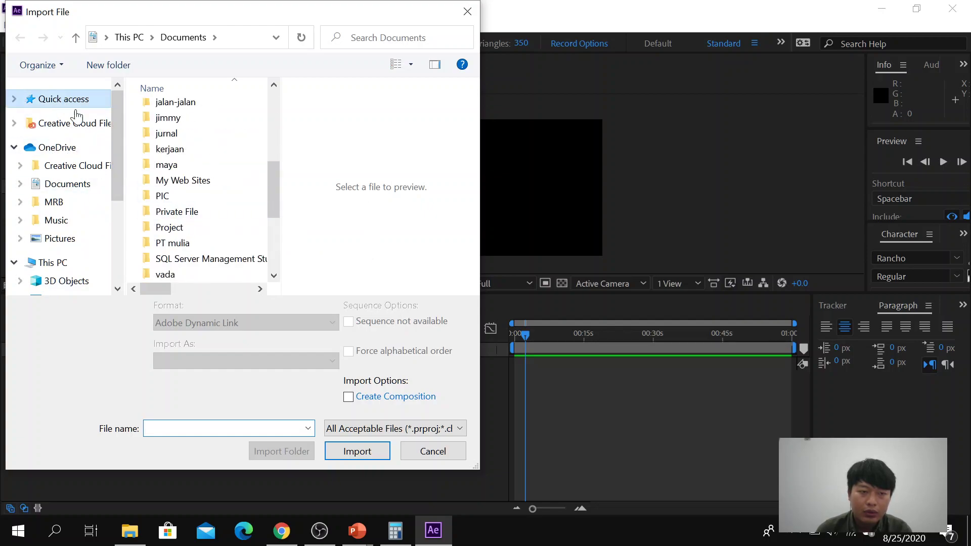
scroll(221, 218, down, 3)
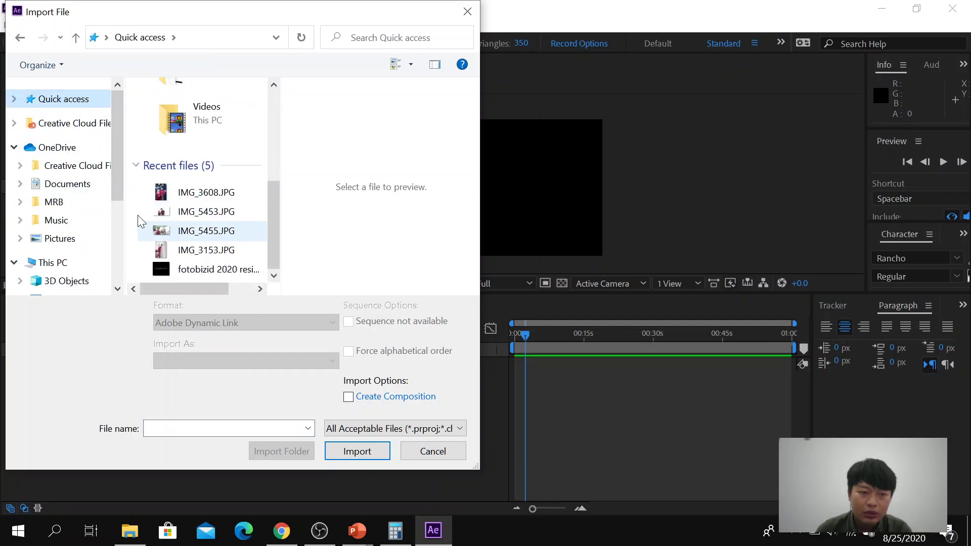
click(64, 147)
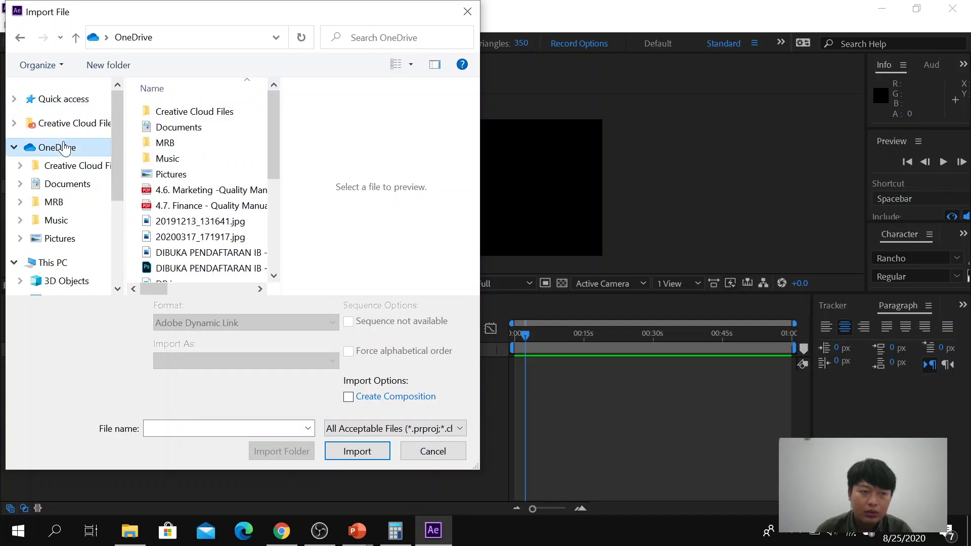
click(70, 122)
scroll(65, 218, down, 1)
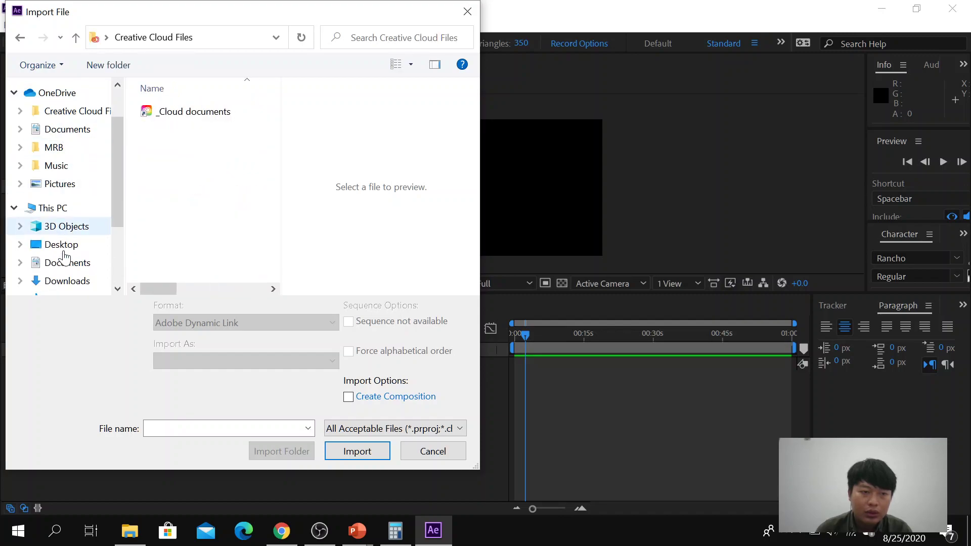
Step: Import ENERGY BALL VFX.mp4 and the 170216A_142 woman-watching-waterfall clip as footage from the Video folder in Downloads
click(64, 281)
scroll(205, 152, down, 10)
scroll(199, 185, up, 6)
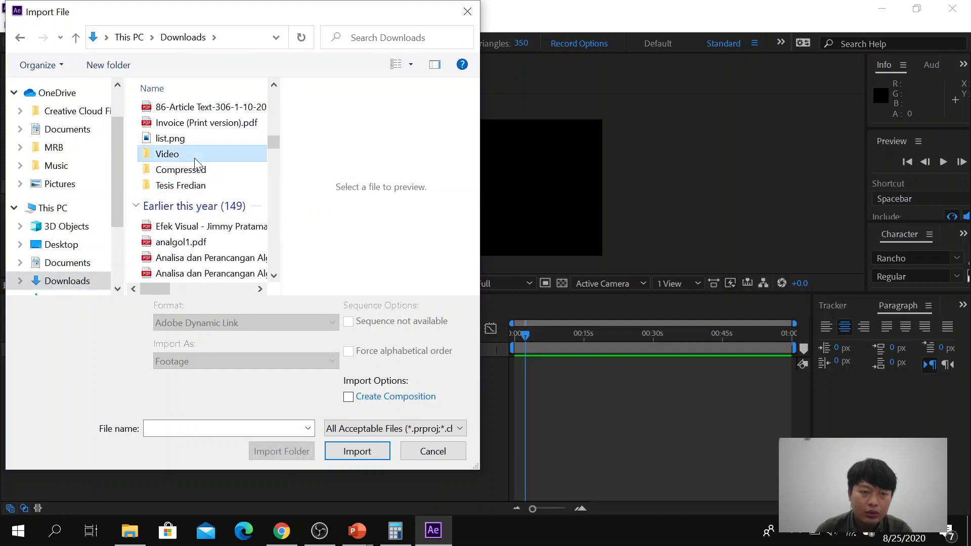
double_click(194, 158)
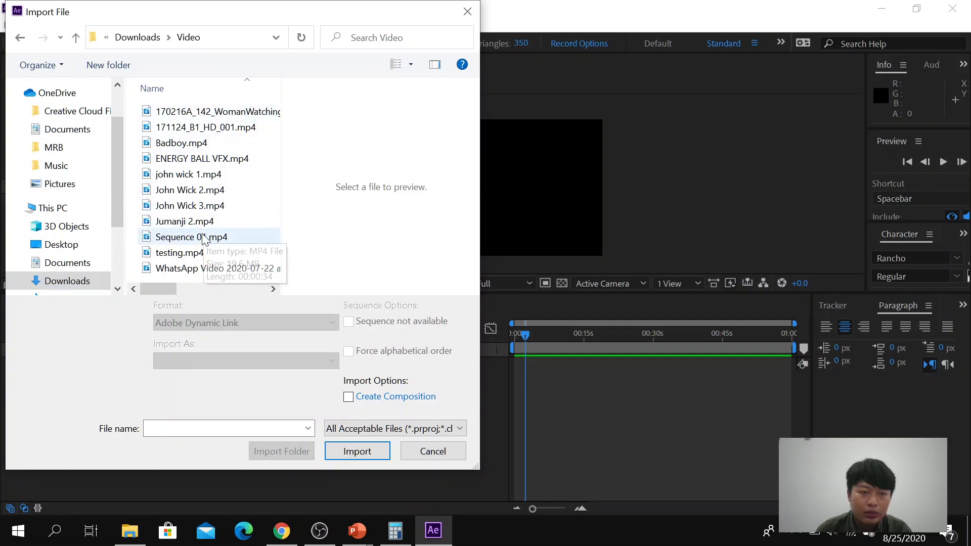
click(225, 157)
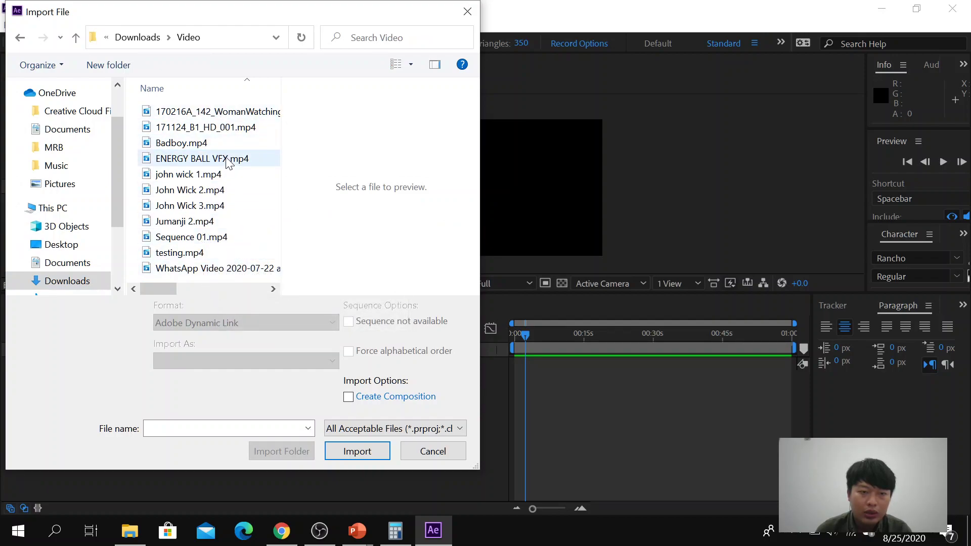
ctrl+click(233, 114)
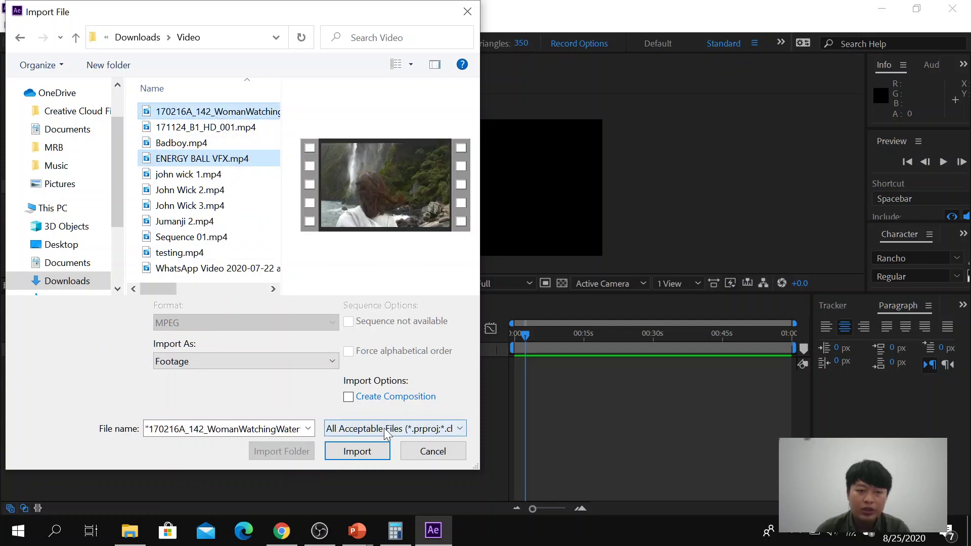
click(368, 452)
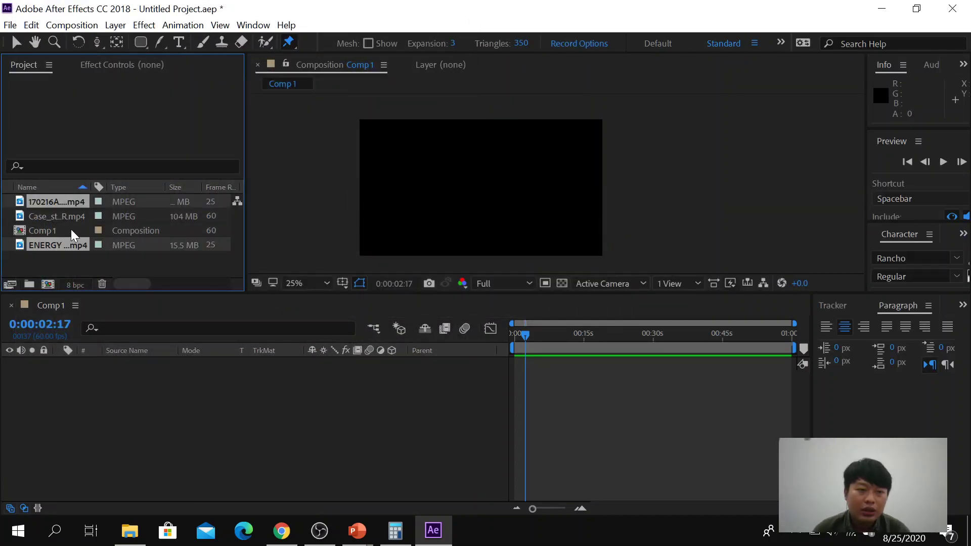
Step: Add both the waterfall clip and the energy ball clip to the Comp 1 timeline as layers
click(61, 213)
click(59, 201)
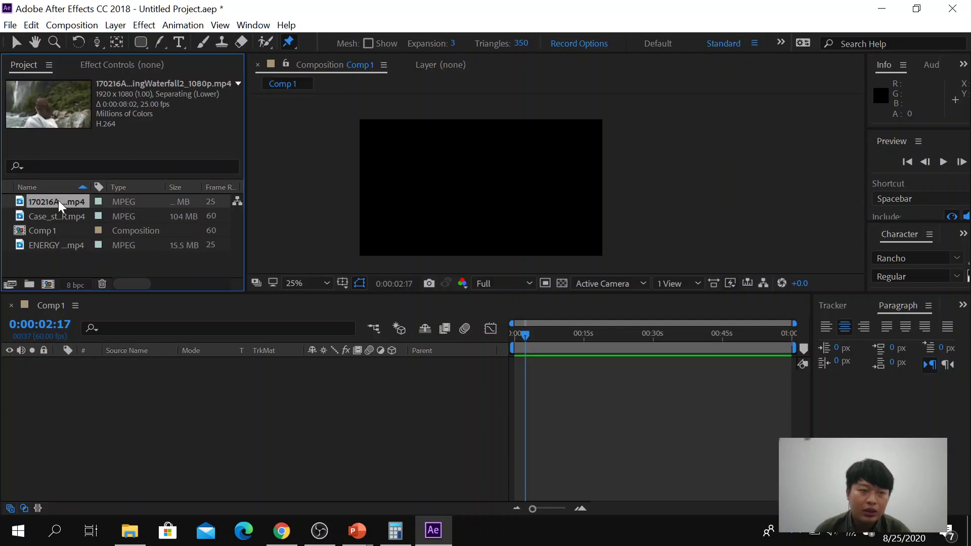
ctrl+click(57, 244)
drag(56, 199, 107, 440)
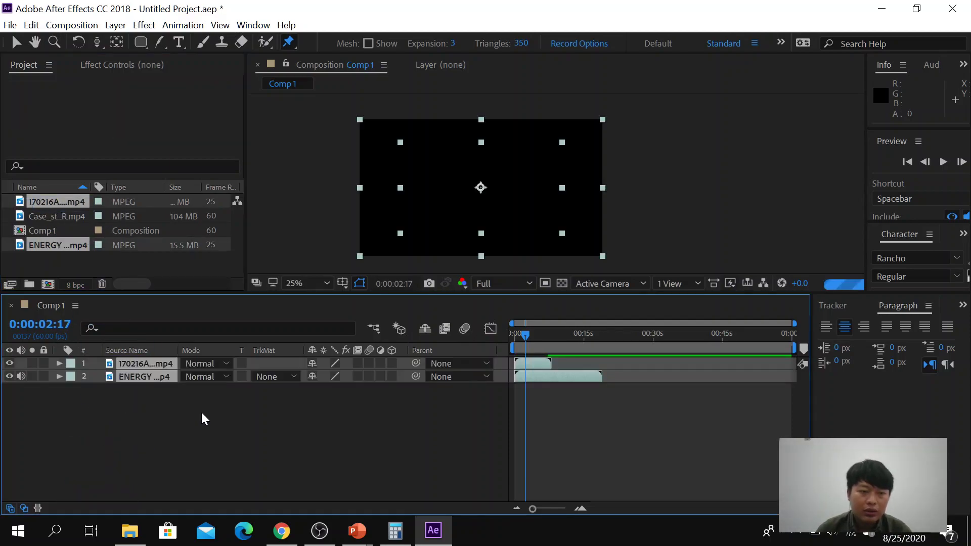
click(150, 432)
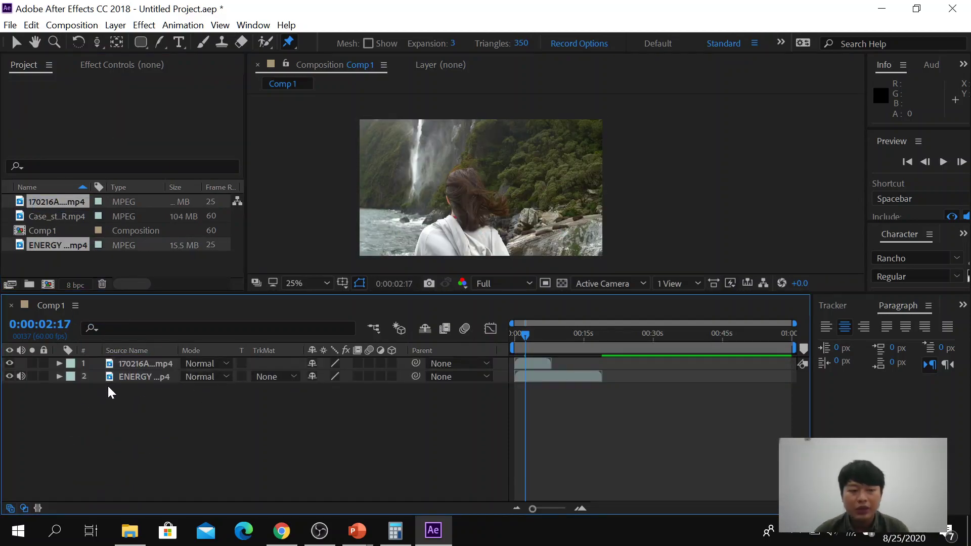
Step: Move the energy ball layer above the waterfall clip in the Comp 1 layer stack
click(138, 378)
drag(138, 376, 137, 358)
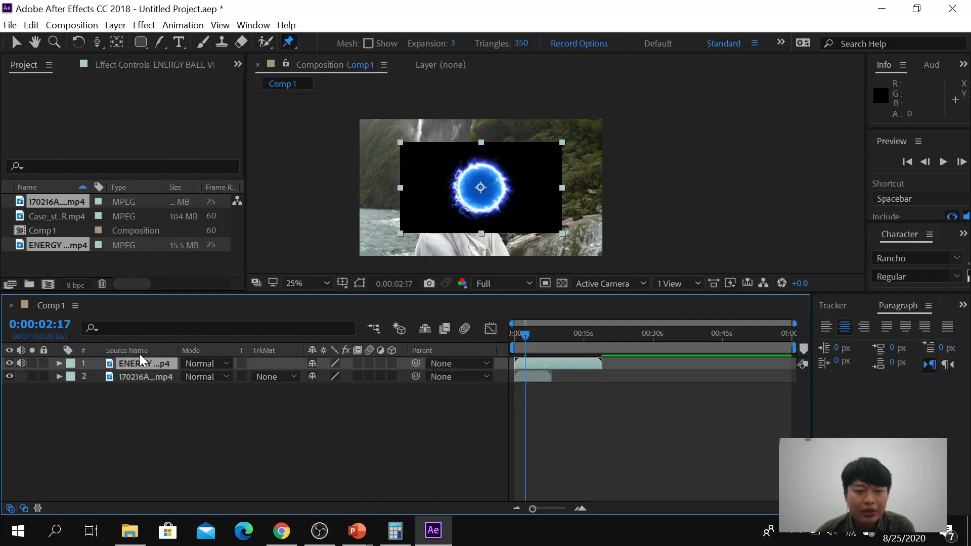
mouse_move(135, 360)
mouse_down()
mouse_move(134, 386)
mouse_move(138, 363)
mouse_up()
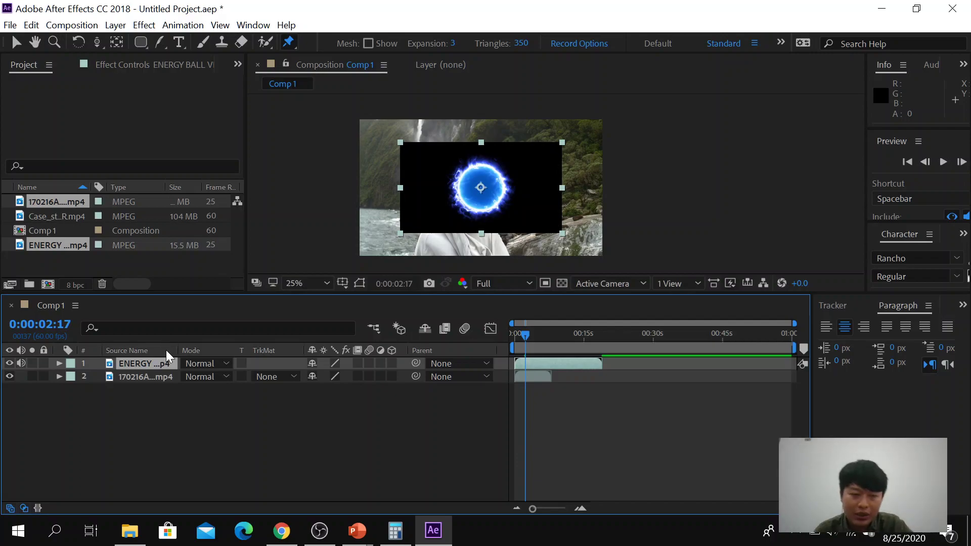
key(ctrl+d)
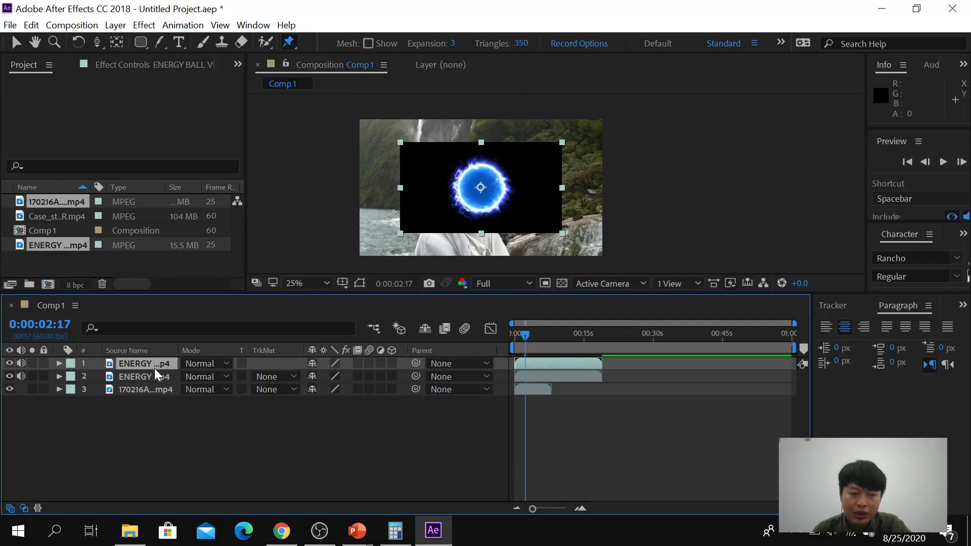
key(ctrl+z)
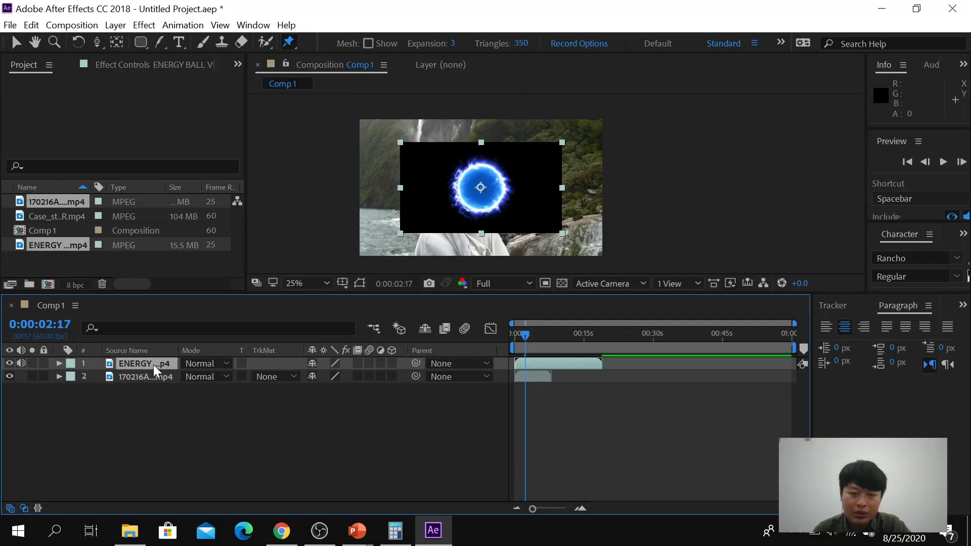
key(ctrl+s)
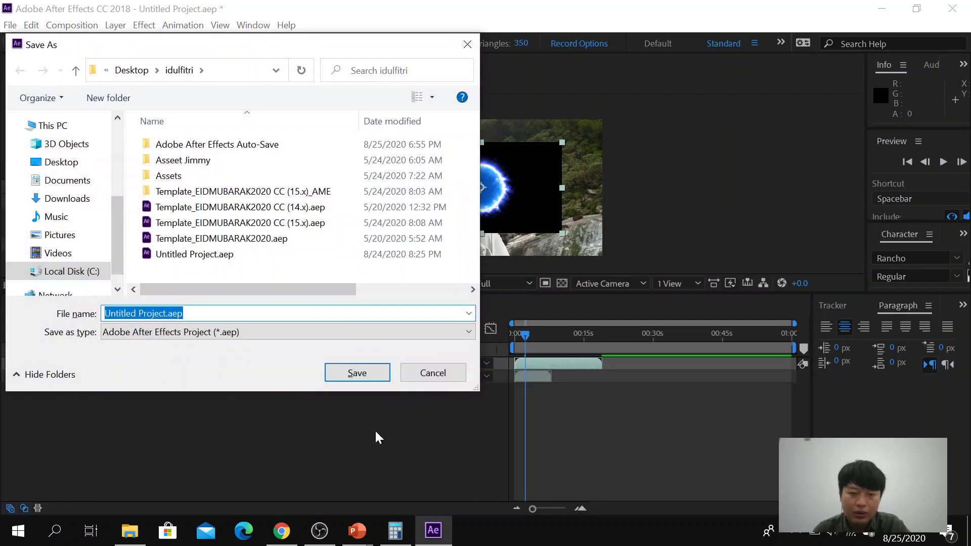
click(422, 375)
Step: Duplicate the energy ball layer and undo the stray puppet pin placed on the copy
key(ctrl+d)
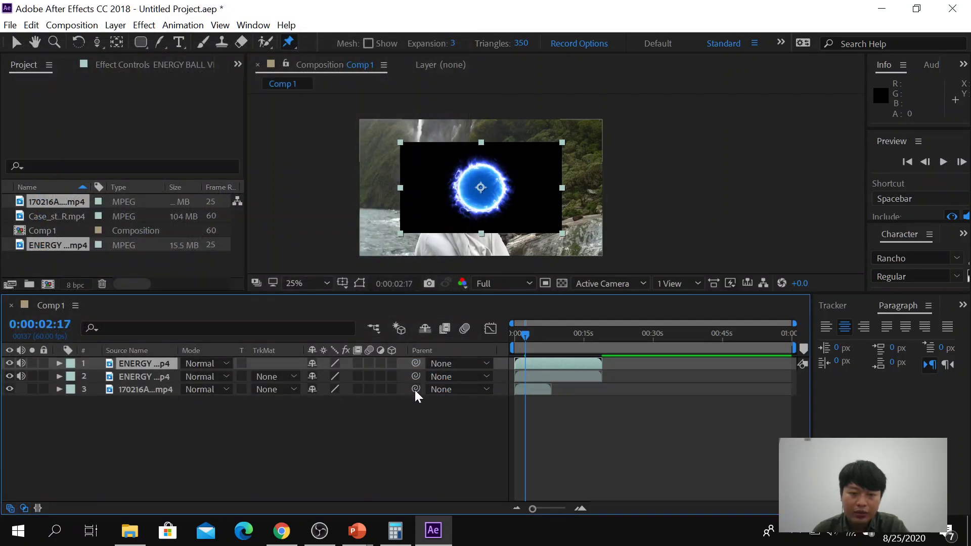
click(481, 225)
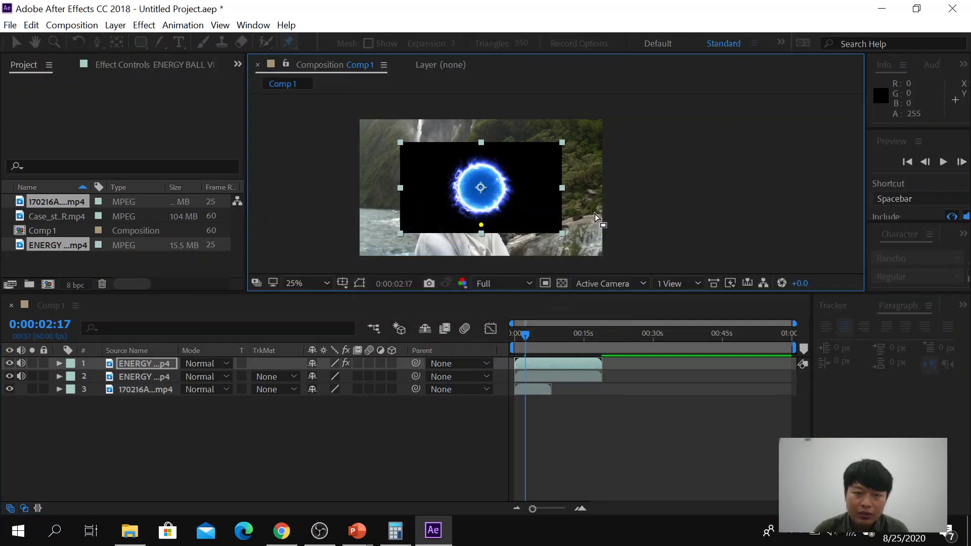
key(ctrl+z)
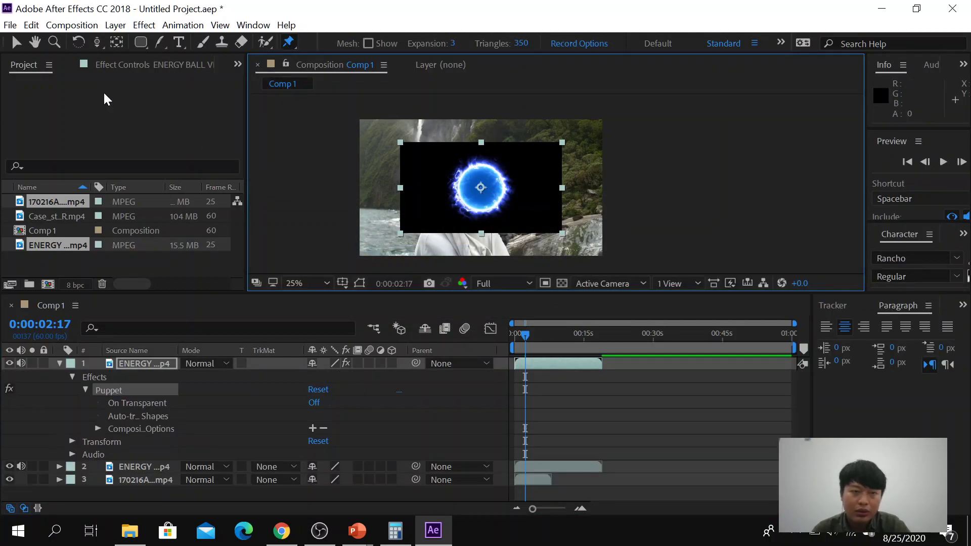
key(ctrl+z)
Step: Move the duplicated energy ball away from the original with the Selection tool, then undo the move and the duplication
key(v)
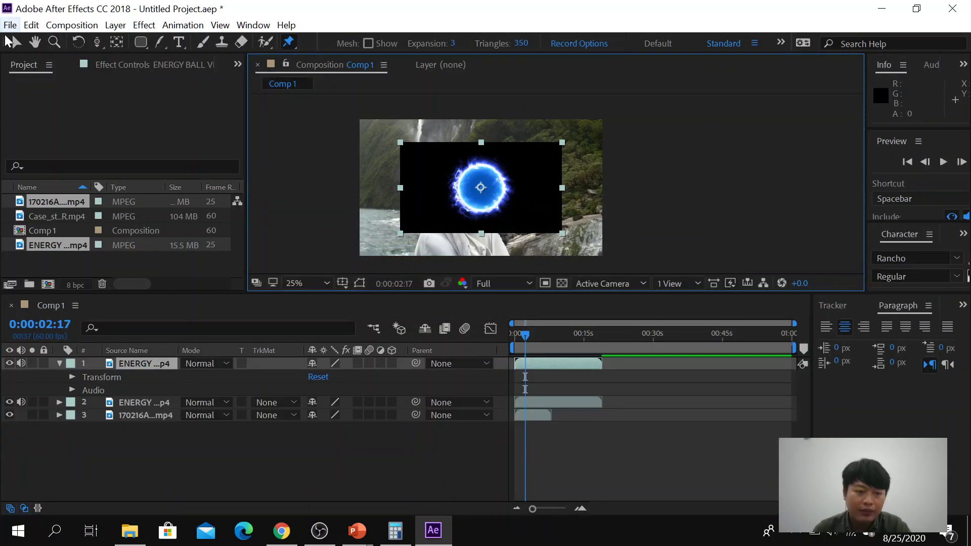
mouse_move(542, 192)
mouse_down()
mouse_move(614, 228)
mouse_move(558, 189)
mouse_up()
key(ctrl+z)
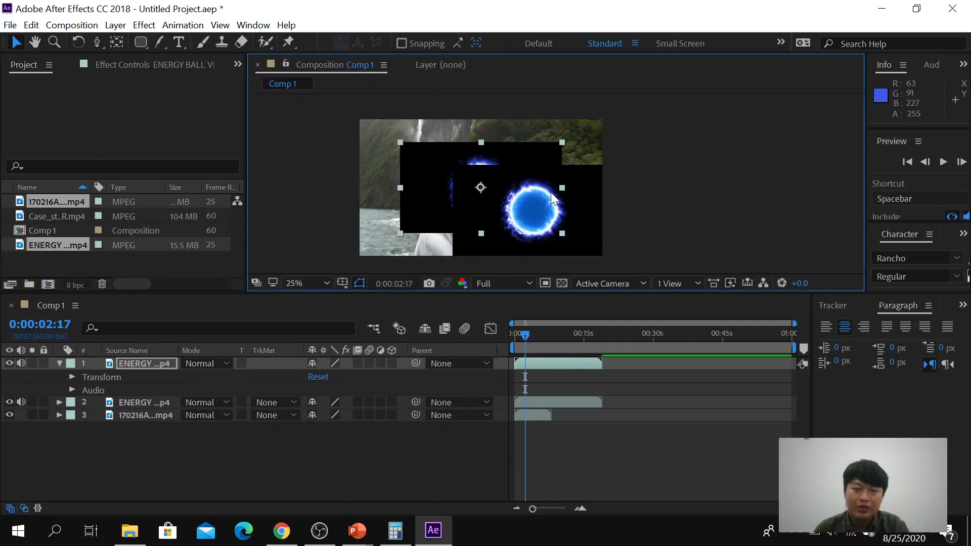
key(ctrl+z)
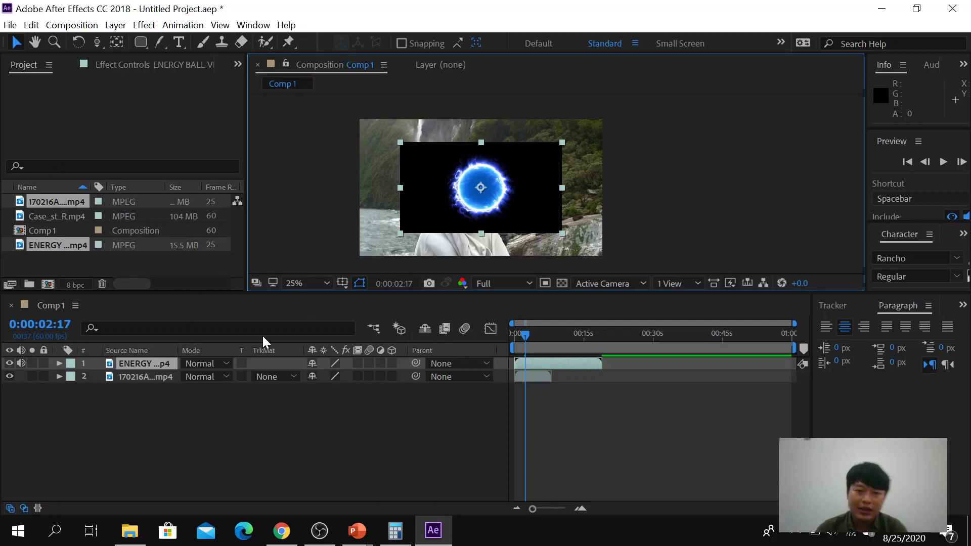
click(159, 432)
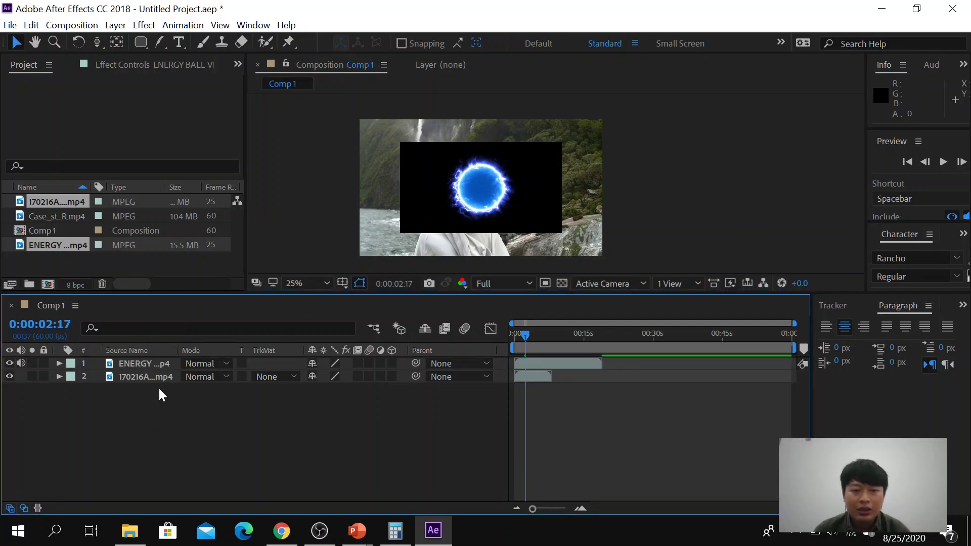
Step: Toggle the energy ball layer's visibility off and on three times to compare the composition with and without it
click(9, 363)
click(9, 363)
click(9, 363)
click(9, 363)
click(9, 364)
click(9, 364)
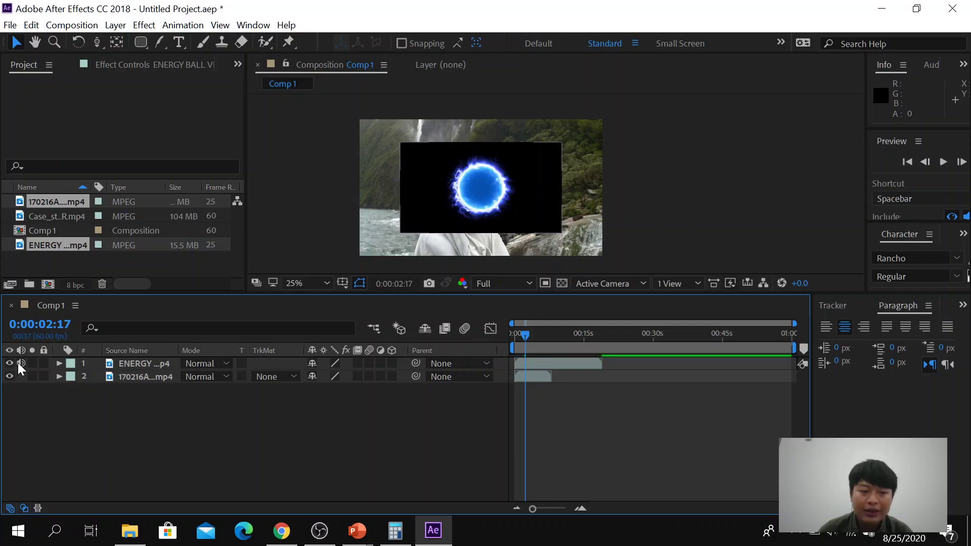
Step: Lock the energy ball layer, test moving it in the composition view, and undo the resulting shift of the waterfall clip
click(43, 363)
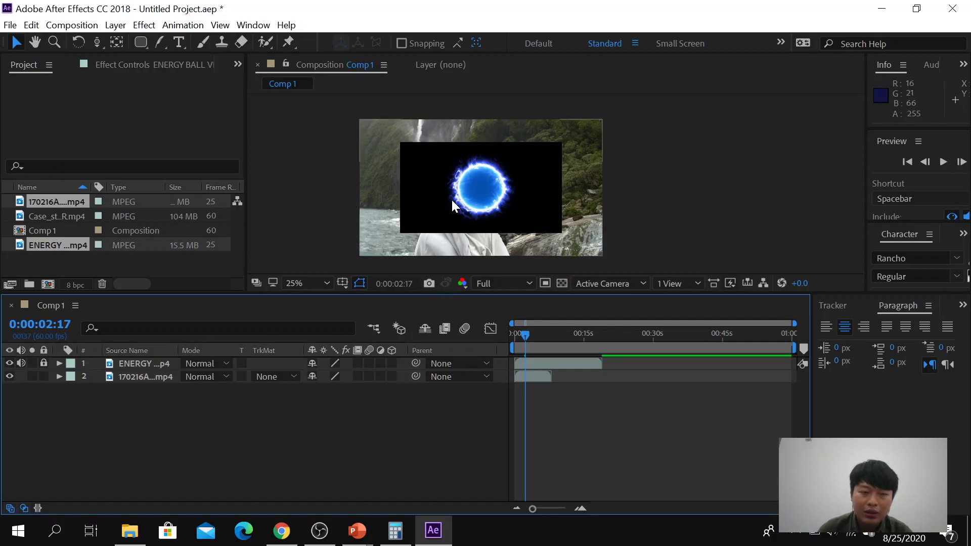
drag(451, 198, 486, 210)
key(ctrl+z)
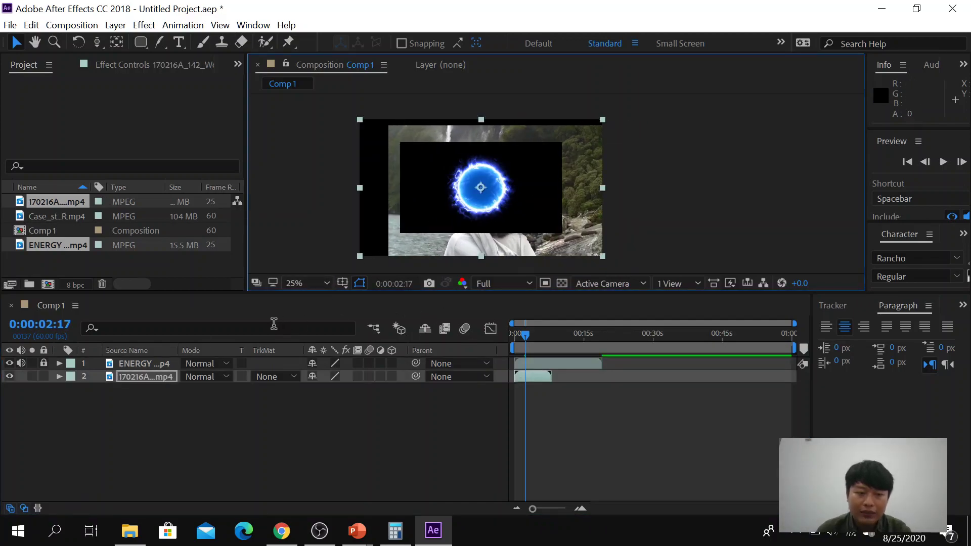
key(F2)
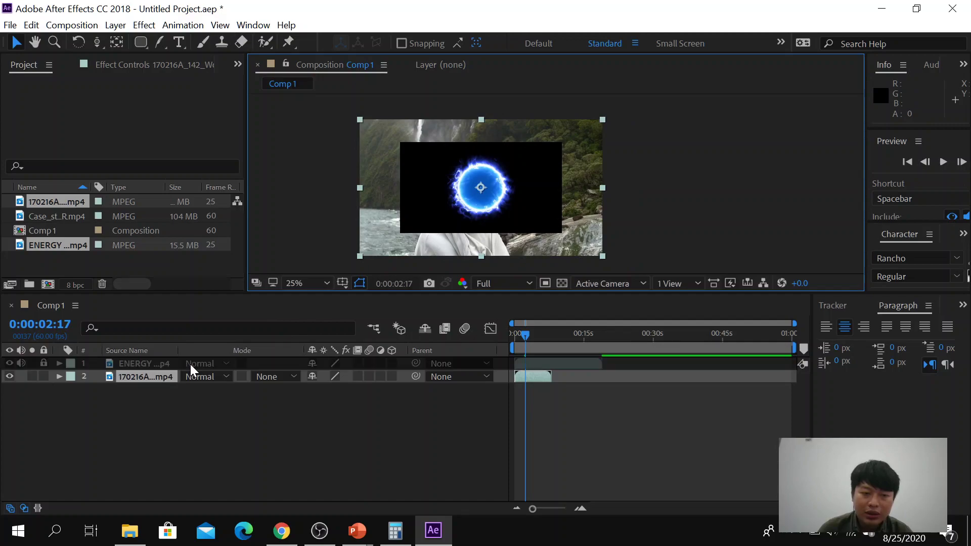
click(193, 364)
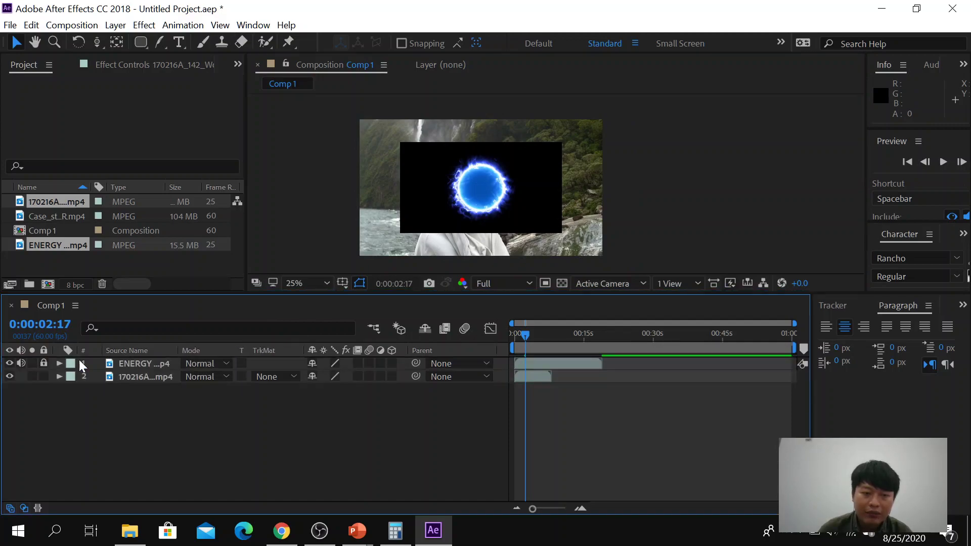
click(63, 372)
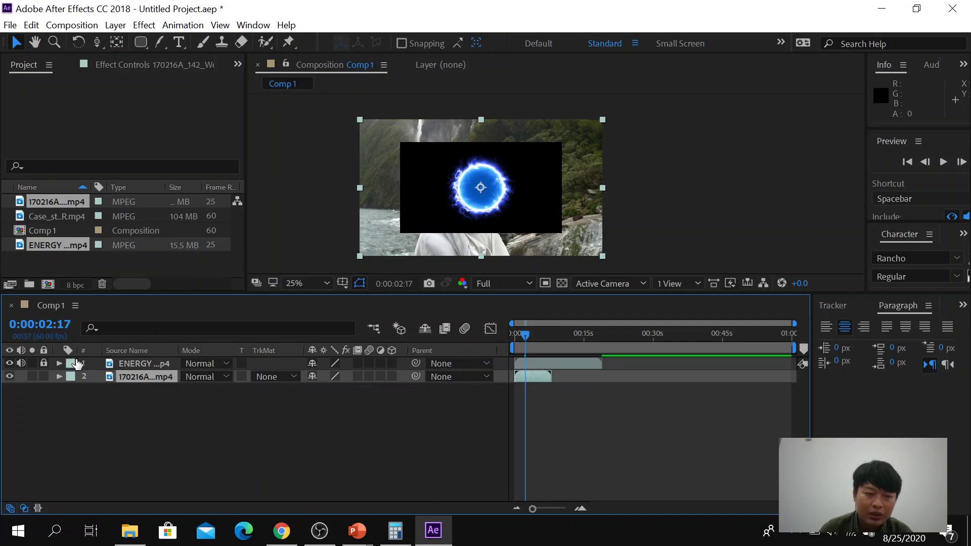
Step: Set the energy ball layer's blending mode to Add, try Lighten for comparison, and return it to Add
click(204, 362)
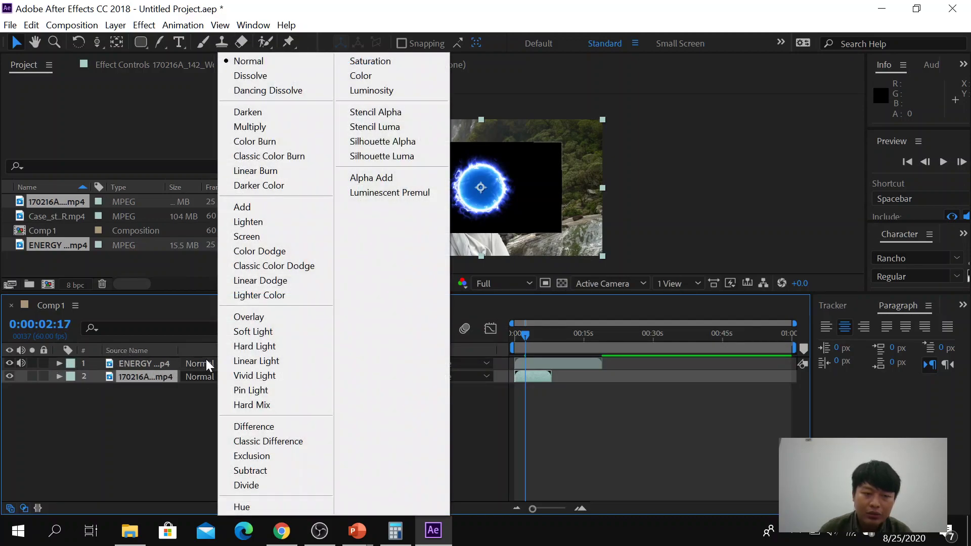
click(271, 205)
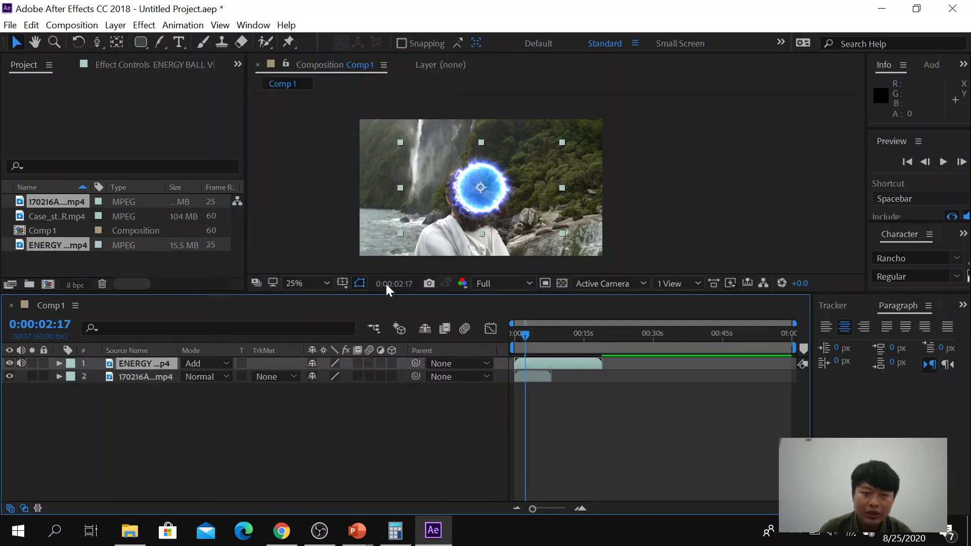
click(219, 361)
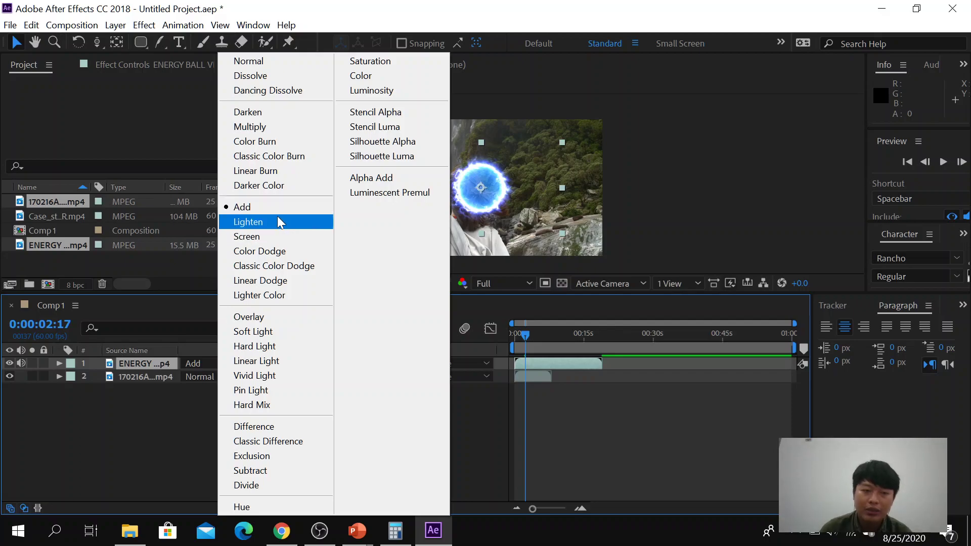
click(277, 220)
click(199, 362)
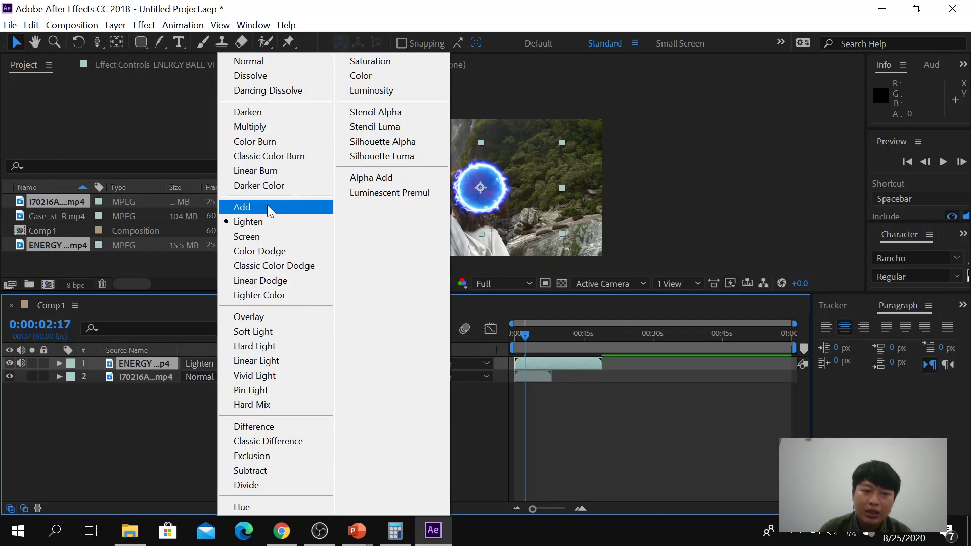
click(266, 205)
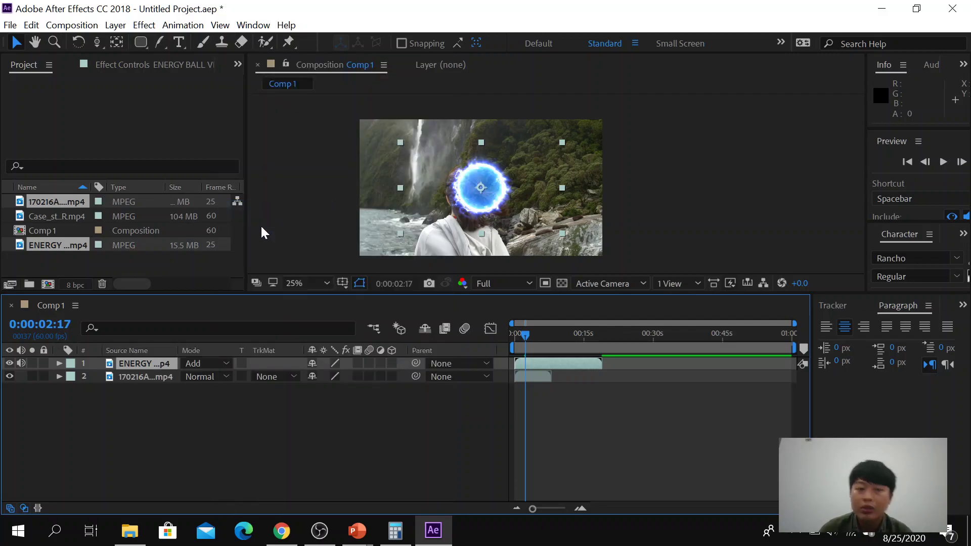
Step: Turn the energy ball layer's 3D option on and back off
click(280, 363)
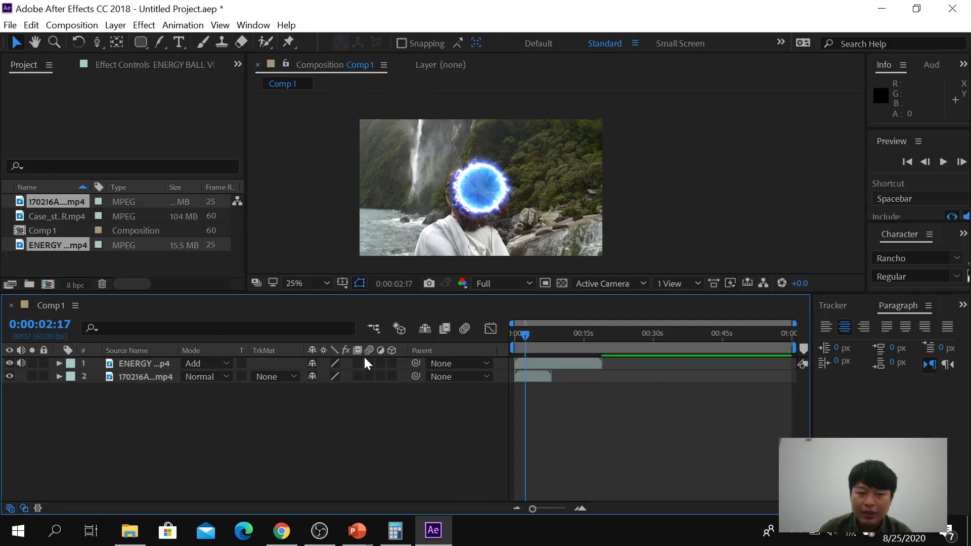
click(392, 363)
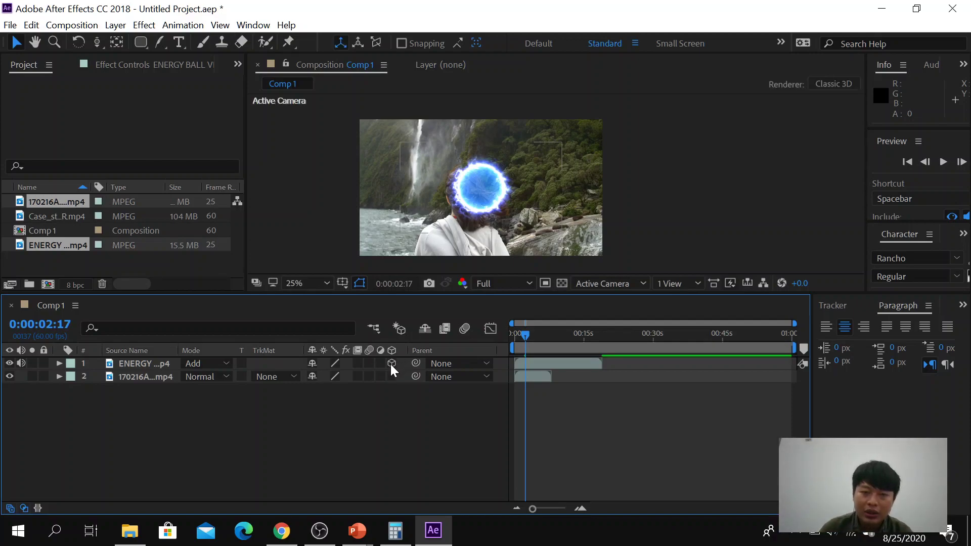
click(391, 364)
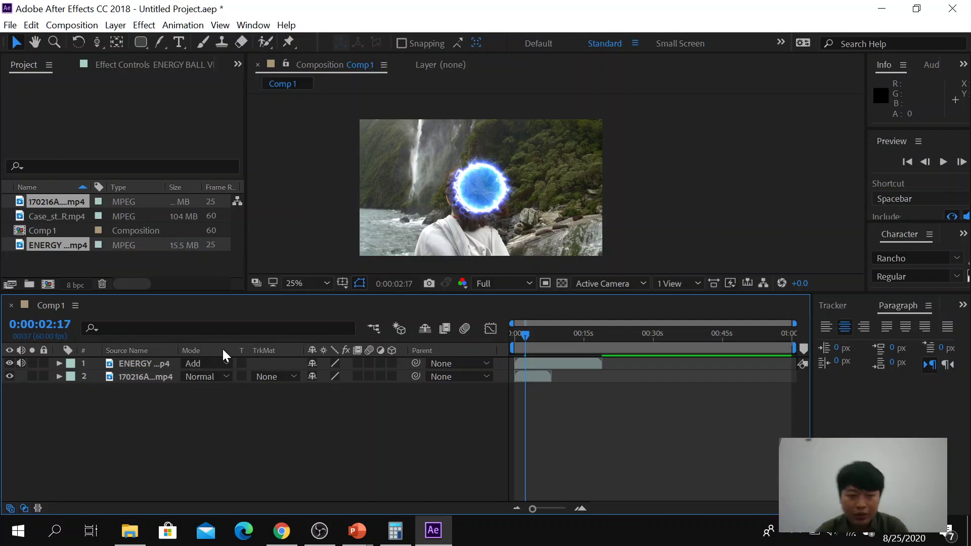
Step: Expand the energy ball layer and change its label color to tan
click(61, 362)
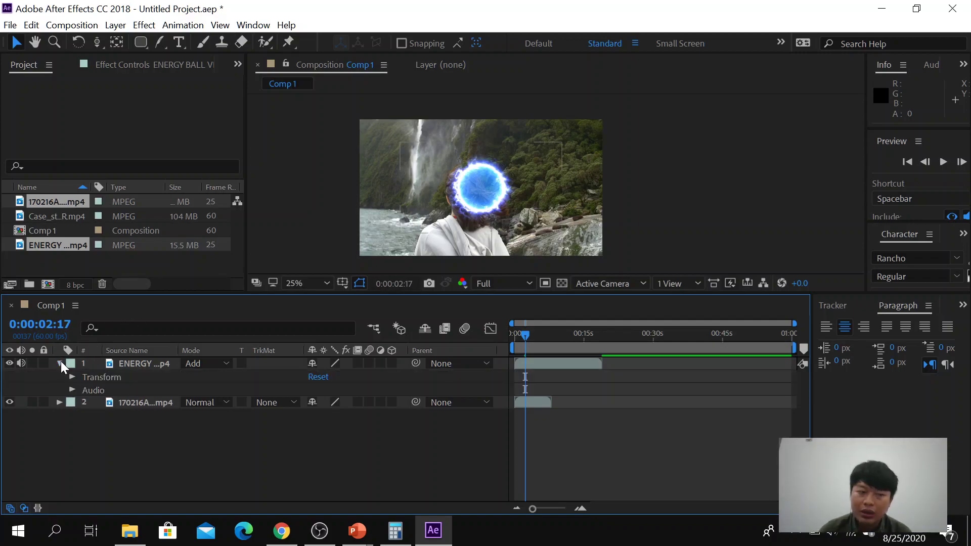
click(71, 363)
click(75, 361)
click(72, 364)
click(77, 346)
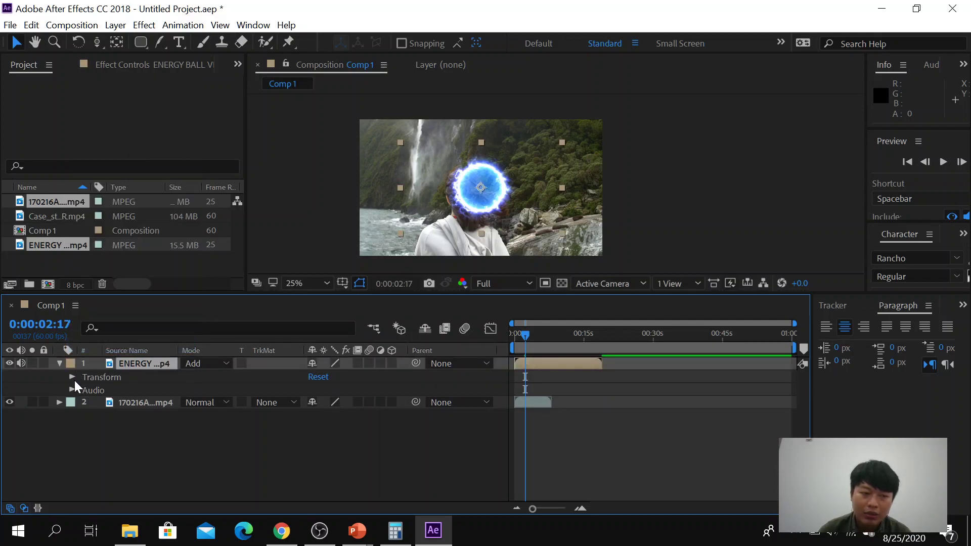
Step: Set the energy ball's scale to 0% at 0:00:00:30 and start scale keyframing there
click(72, 376)
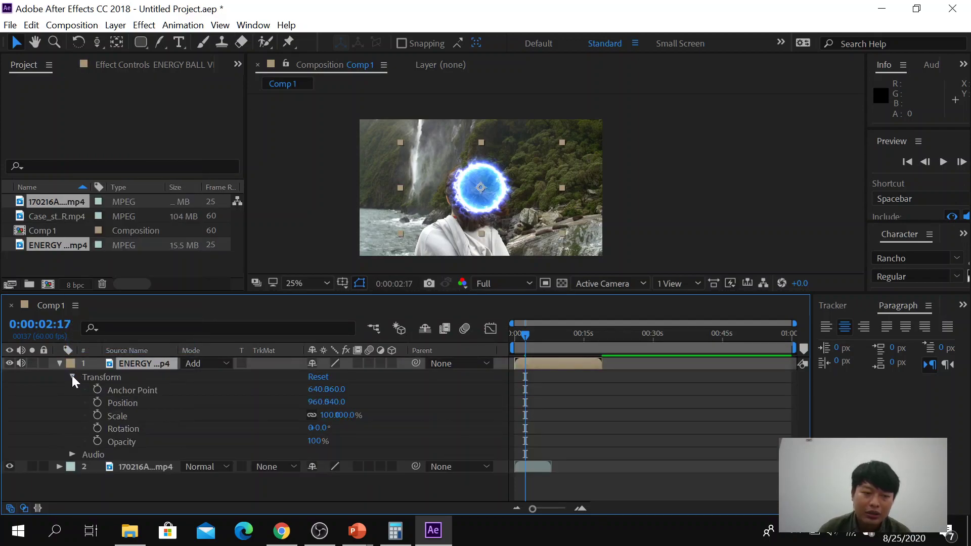
drag(526, 333, 517, 348)
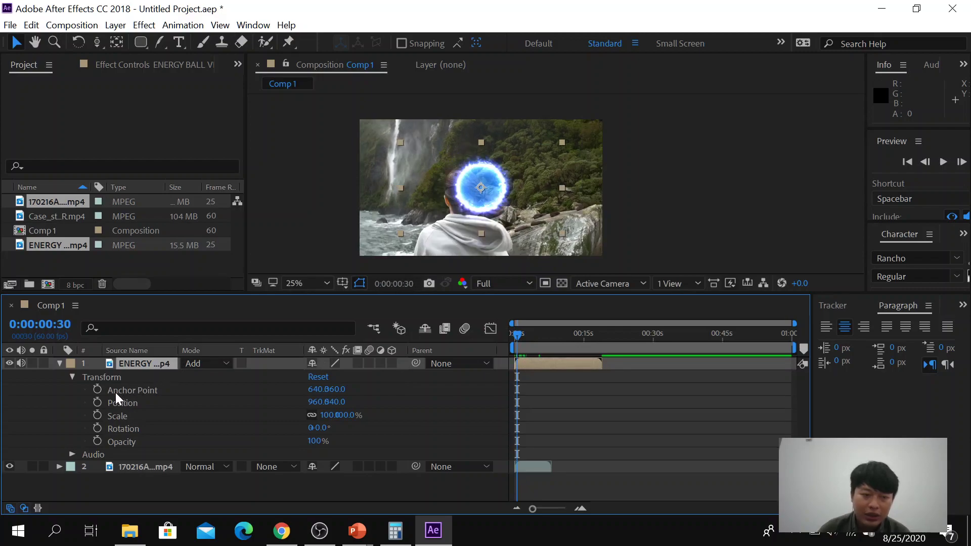
click(97, 414)
click(101, 415)
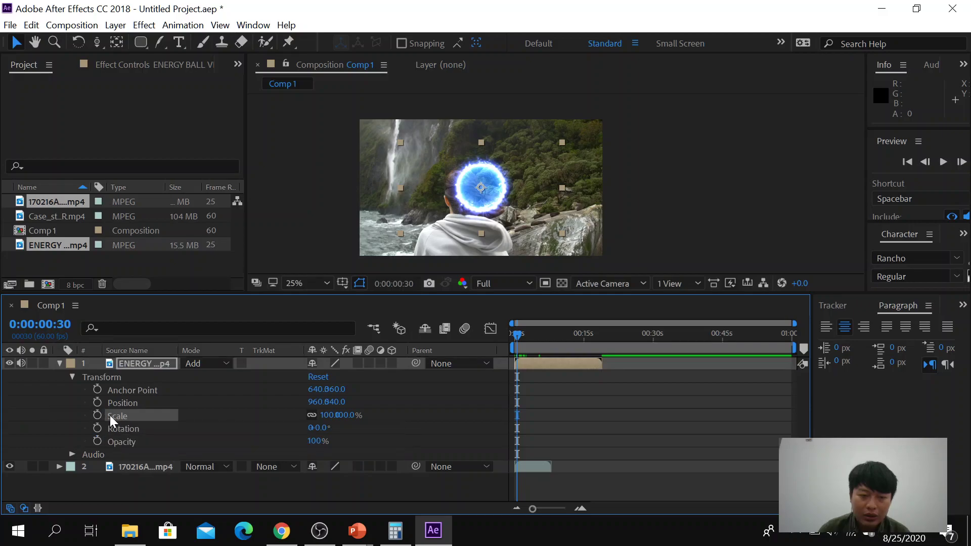
click(332, 415)
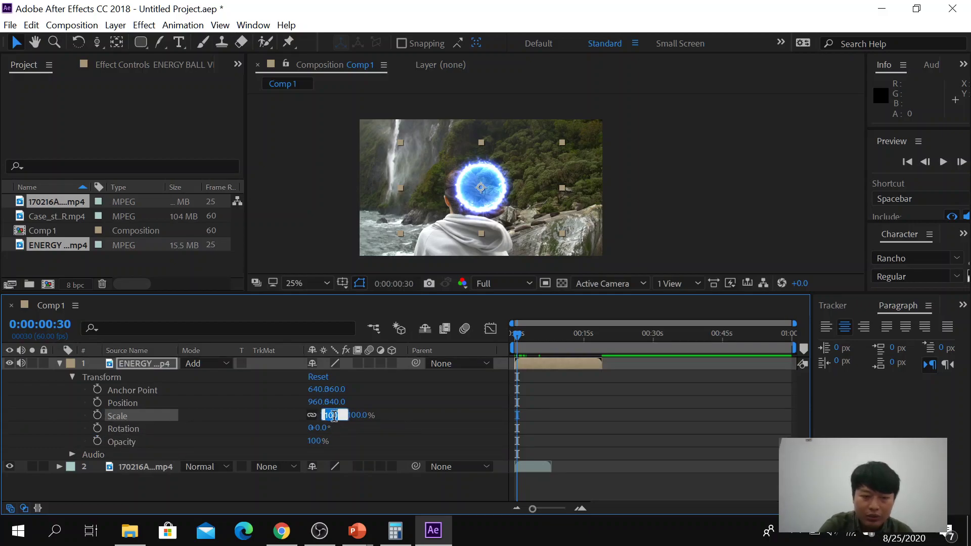
text(0)
key(Return)
click(98, 415)
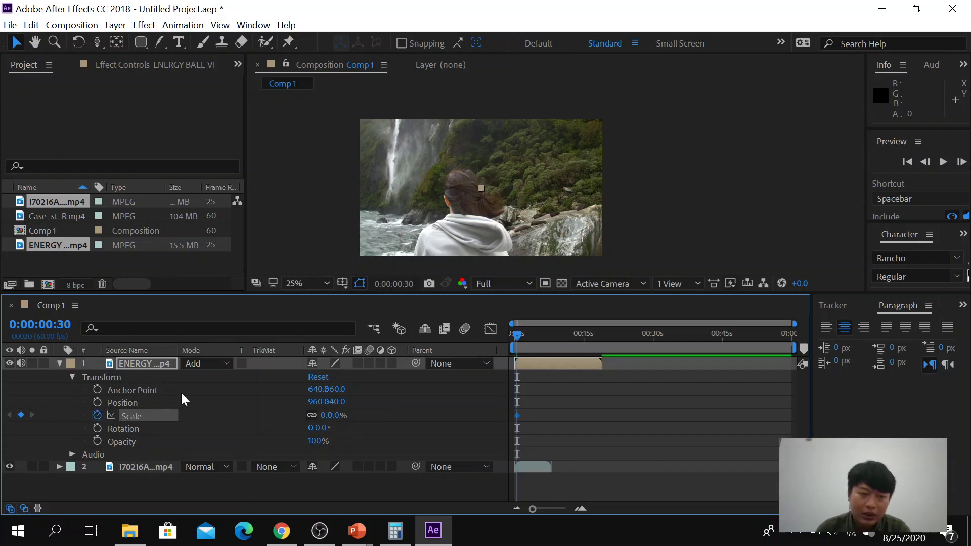
Step: Add a scale keyframe of 200% for the energy ball at 0:00:03:17
drag(516, 333, 529, 339)
click(327, 416)
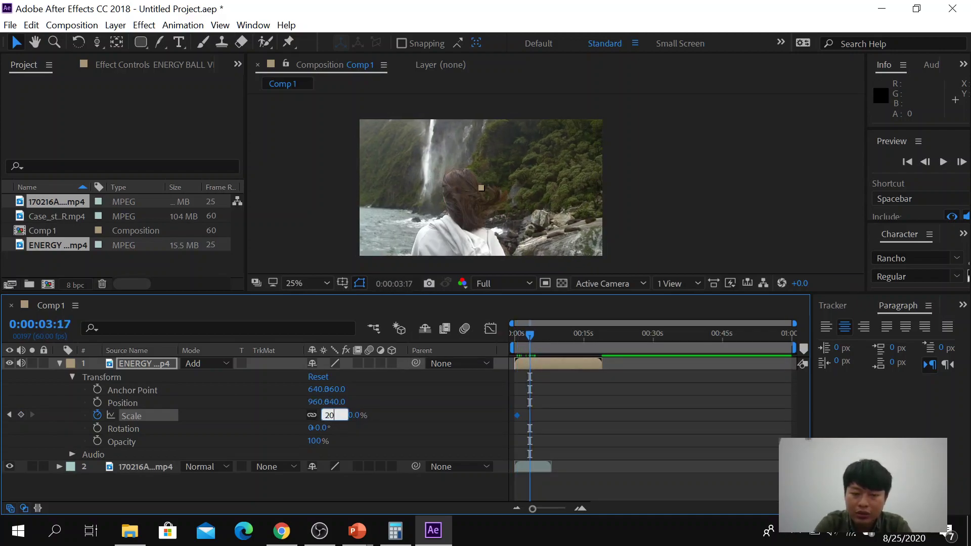
key(Return)
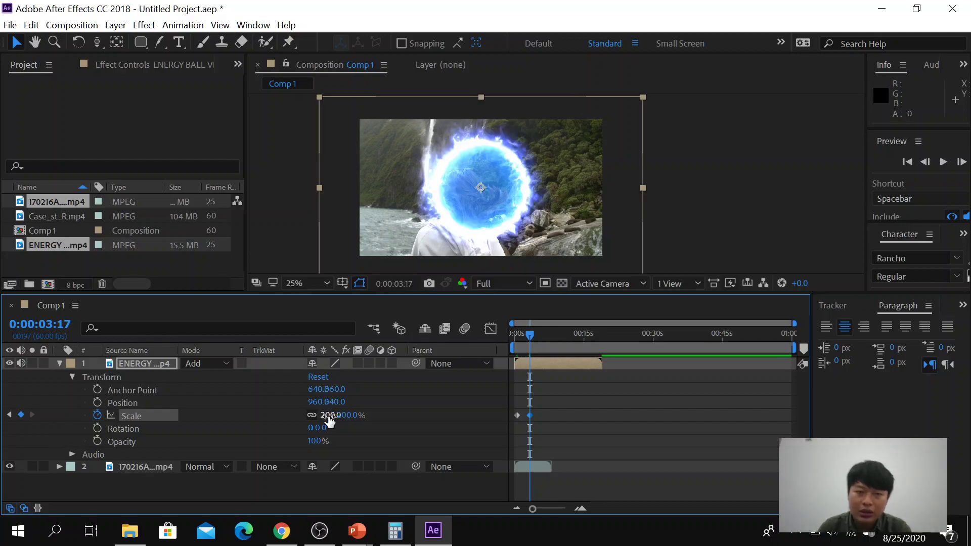
Step: Keyframe the energy ball's position at 0:00:03:37, and a few seconds further on move the ball right to about X 1568
drag(525, 337, 522, 373)
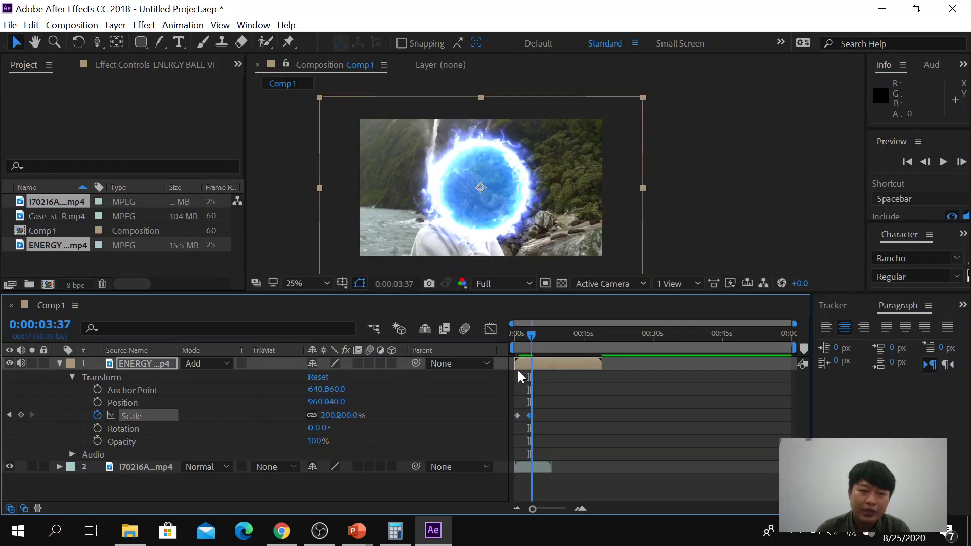
click(97, 403)
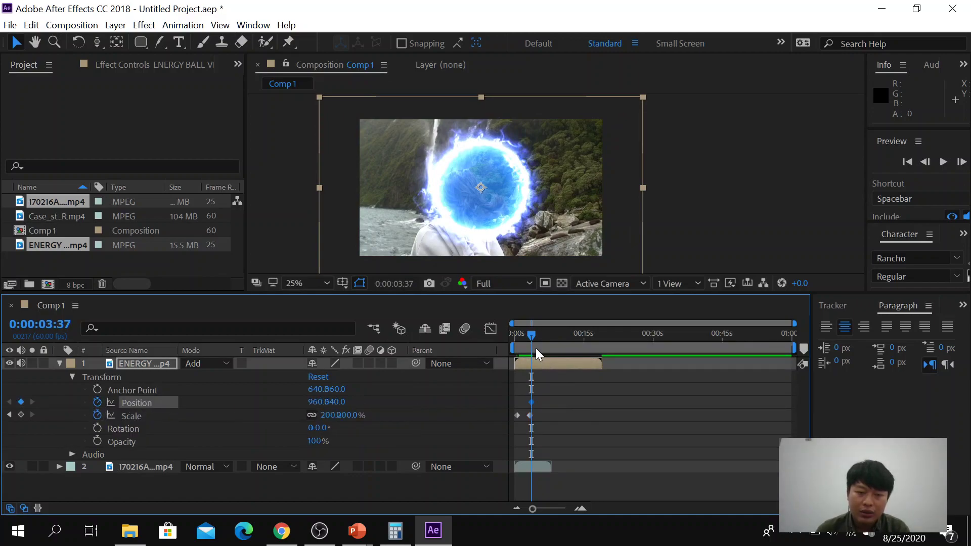
mouse_move(548, 340)
mouse_down()
mouse_move(561, 339)
mouse_move(543, 339)
mouse_up()
drag(523, 212, 590, 207)
mouse_move(544, 334)
mouse_down()
mouse_move(525, 338)
mouse_move(554, 334)
mouse_move(556, 346)
mouse_up()
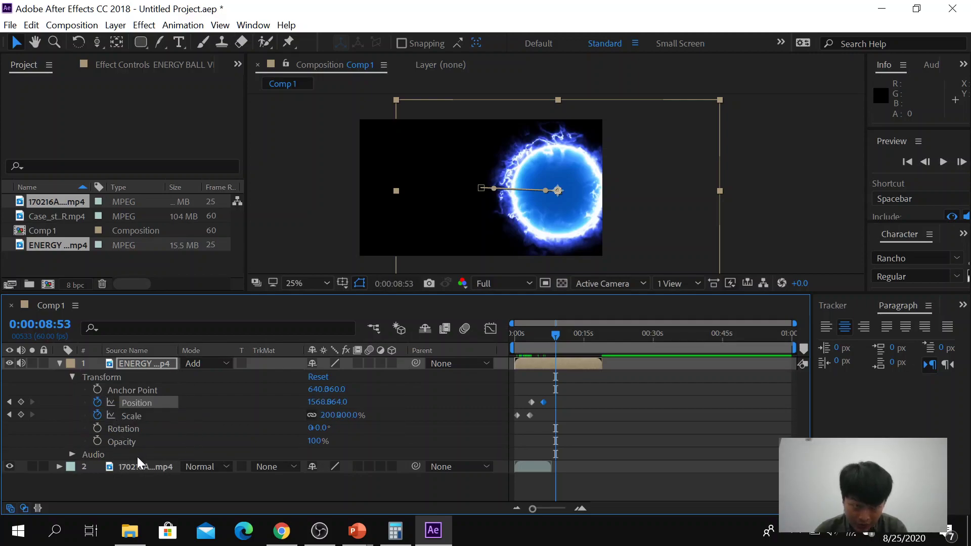
Step: Collapse the energy ball's Transform properties and step back through its keyframes to 0:00:00:30
click(71, 379)
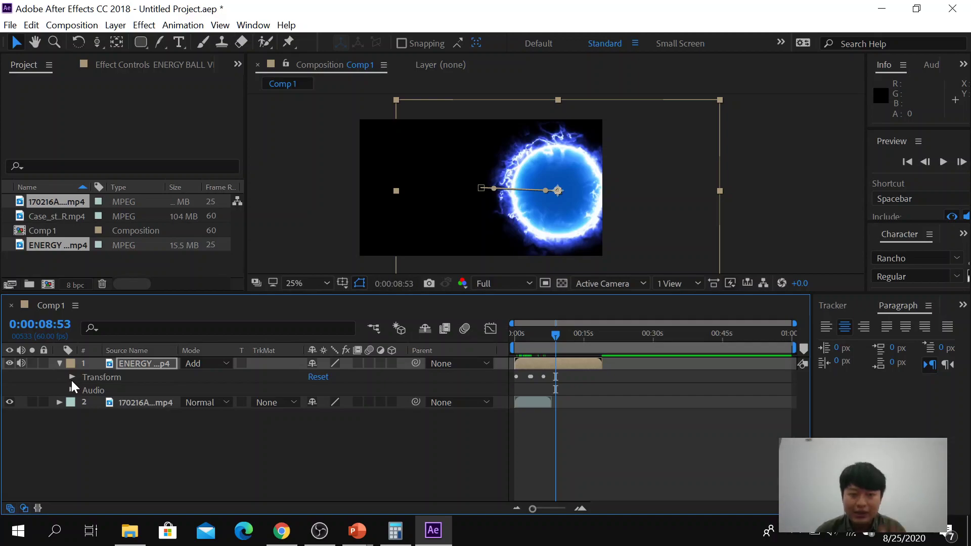
key(j)
key(j)
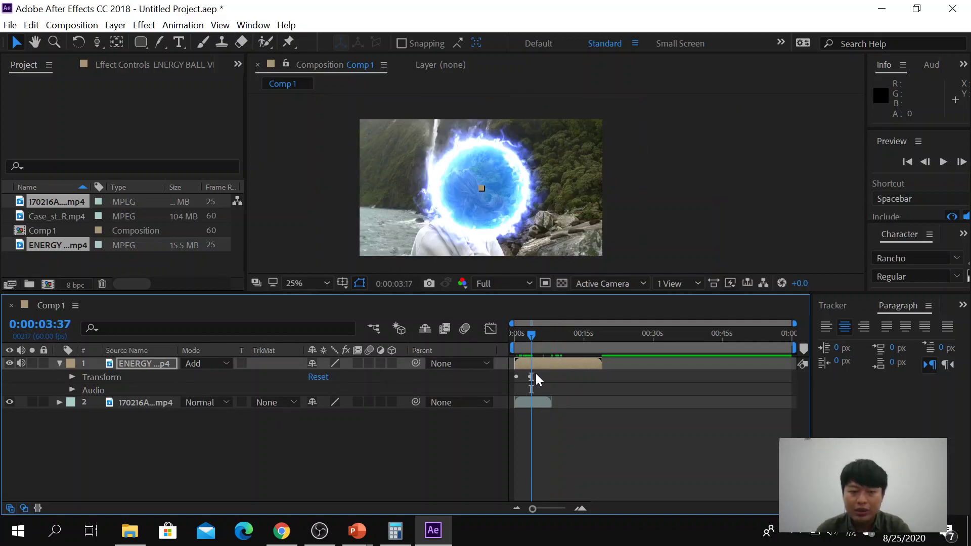
key(j)
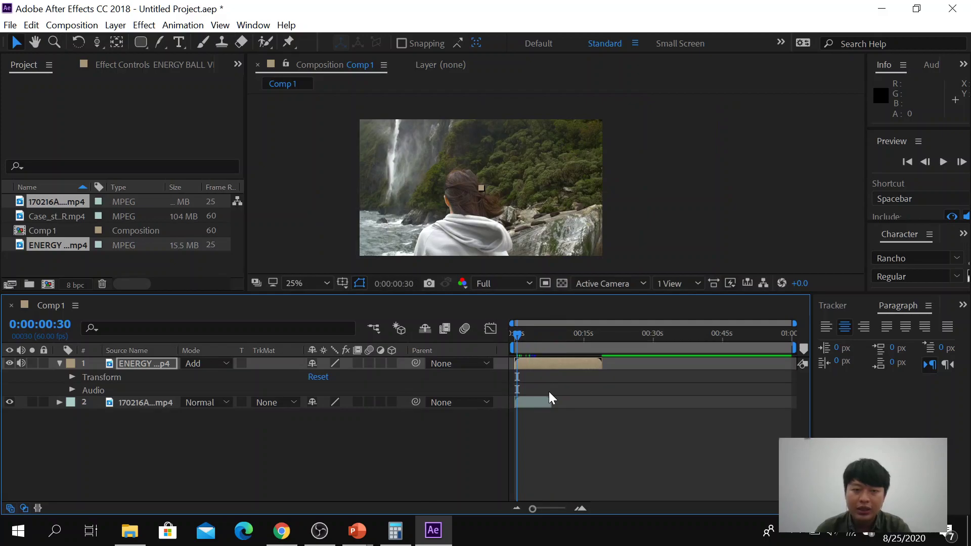
mouse_move(359, 528)
mouse_move(354, 489)
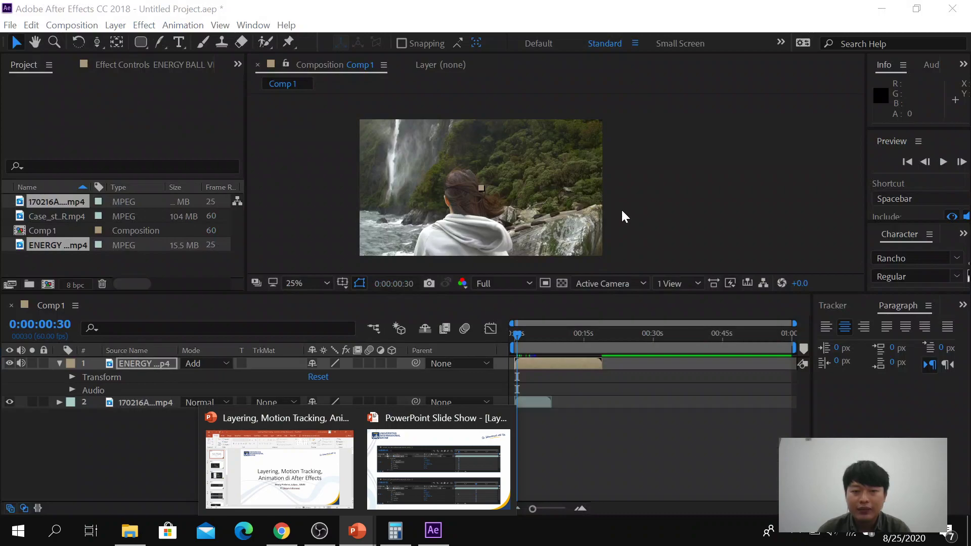
click(625, 217)
Step: Collapse the energy ball layer and widen the workspace area beside the composition to display the Tracker options
click(135, 404)
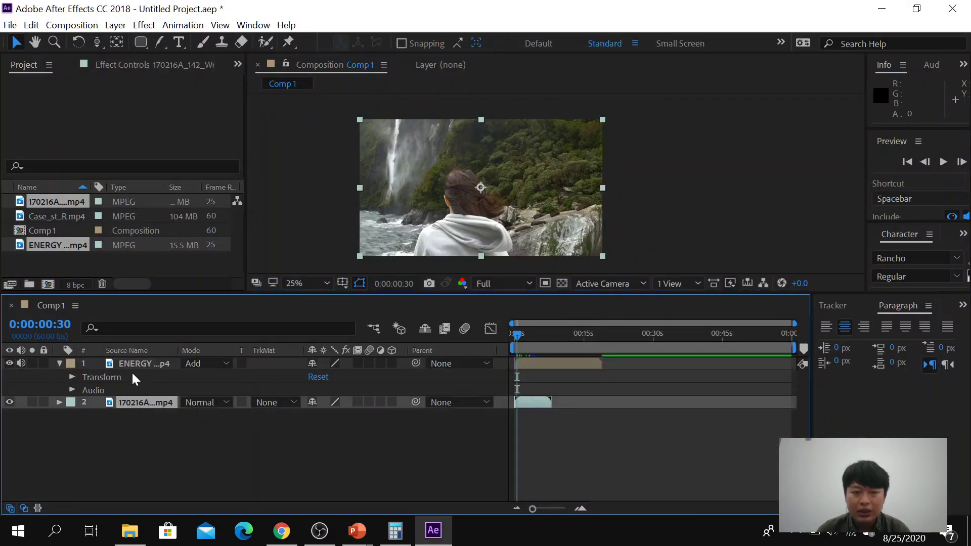
click(60, 363)
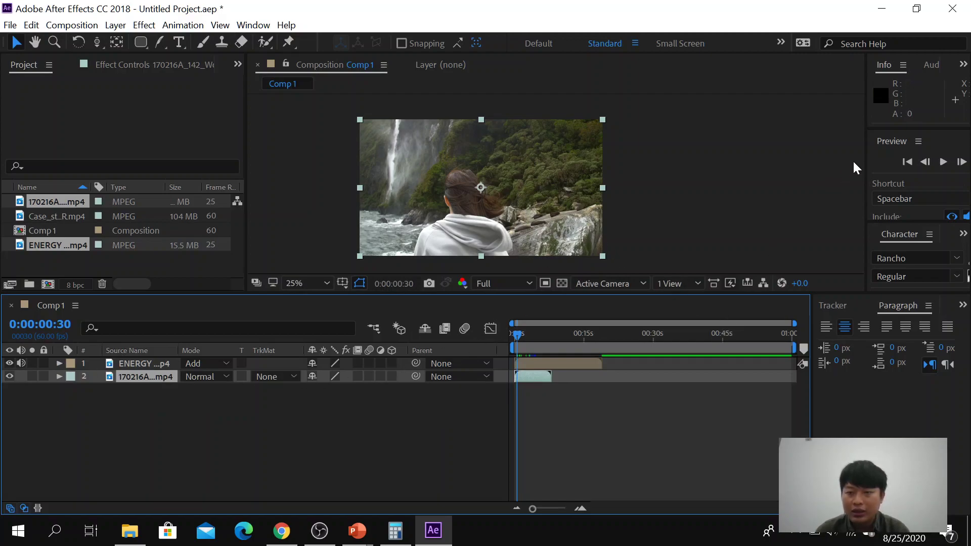
drag(866, 163, 725, 184)
drag(815, 328, 726, 339)
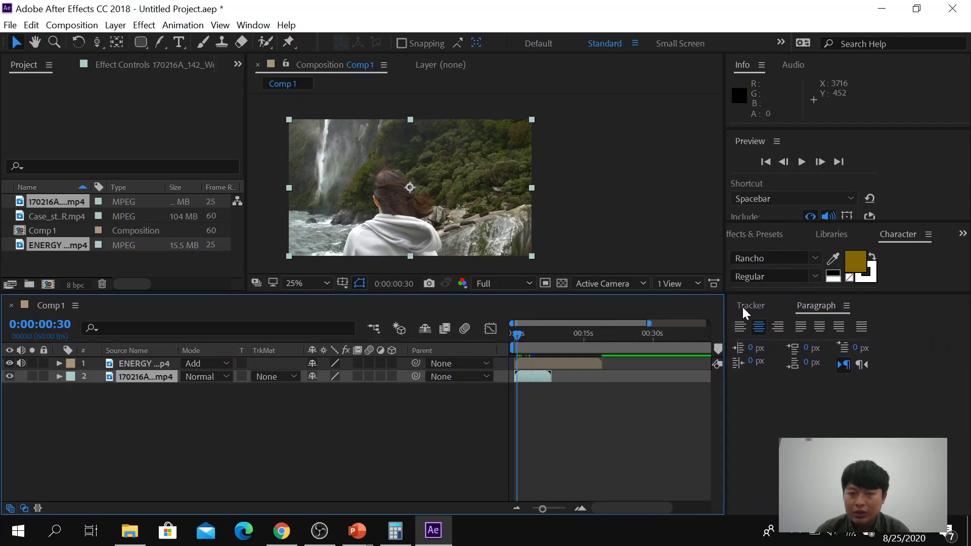
drag(551, 187, 622, 175)
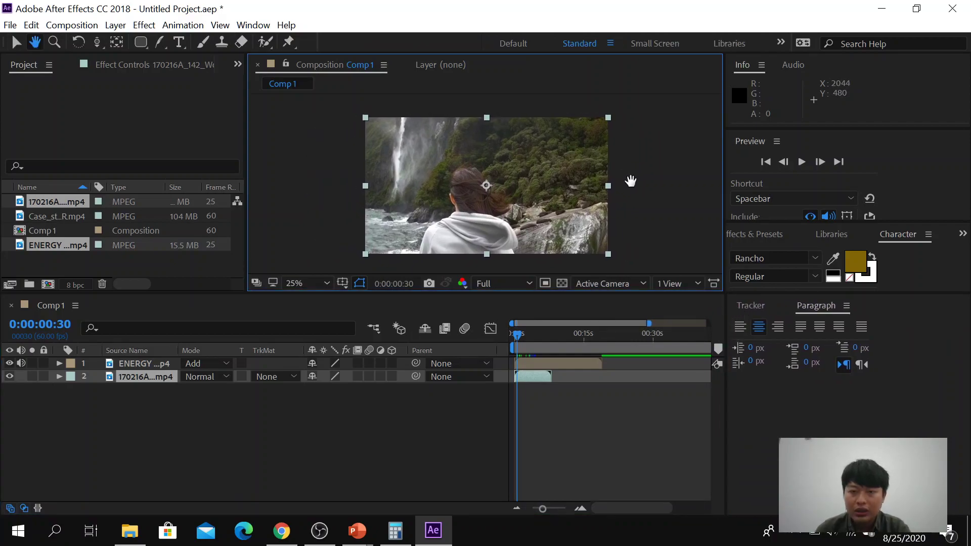
click(770, 306)
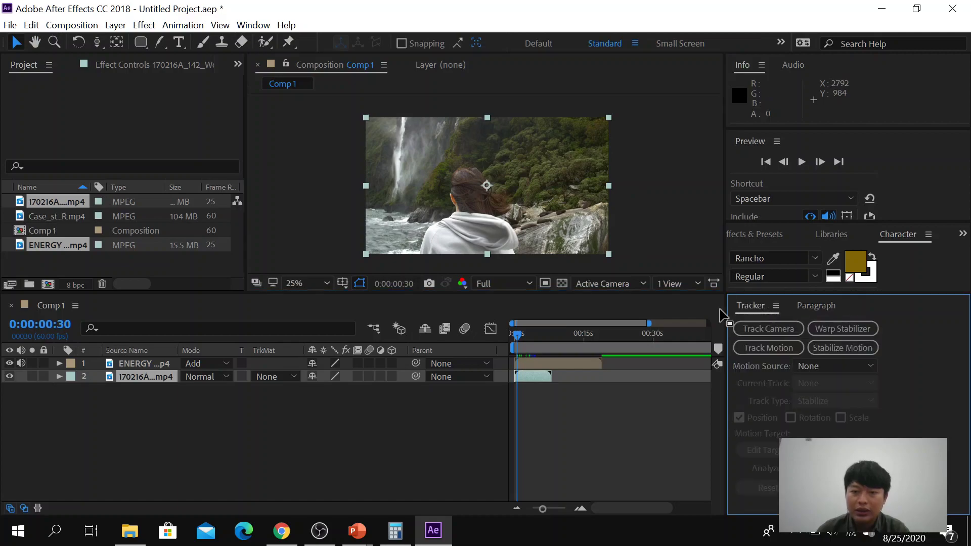
Step: Start Track Motion on the waterfall clip and enlarge Track Point 1's search and feature regions over the woman's hair
click(153, 382)
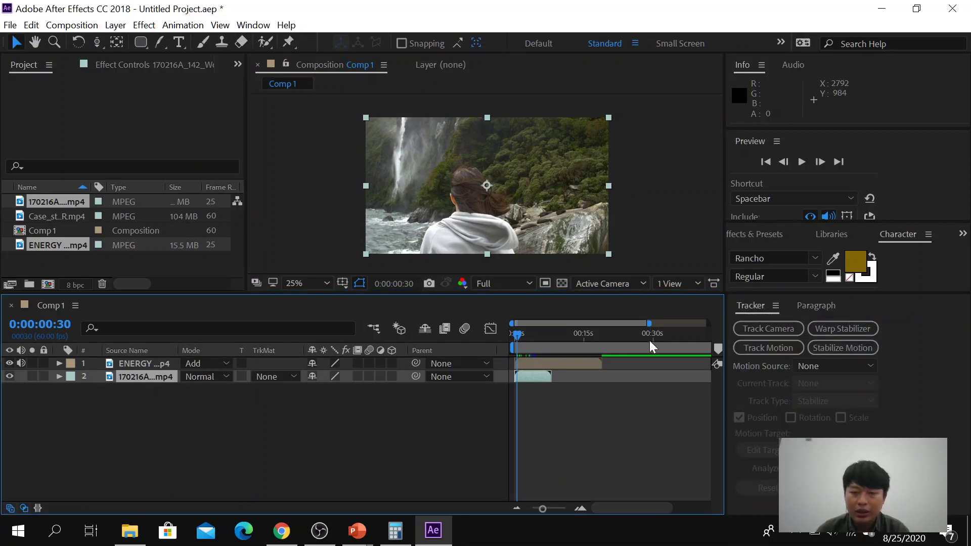
click(781, 349)
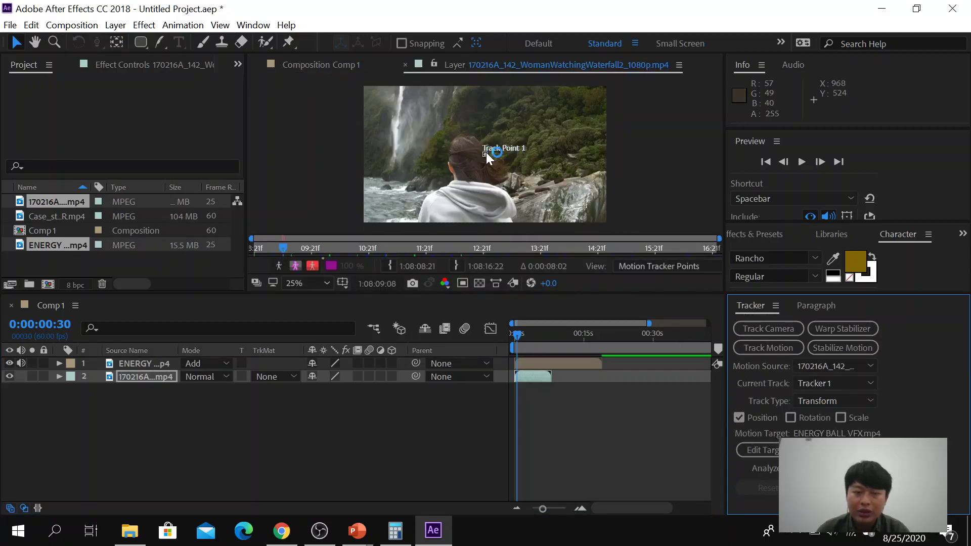
scroll(487, 158, up, 4)
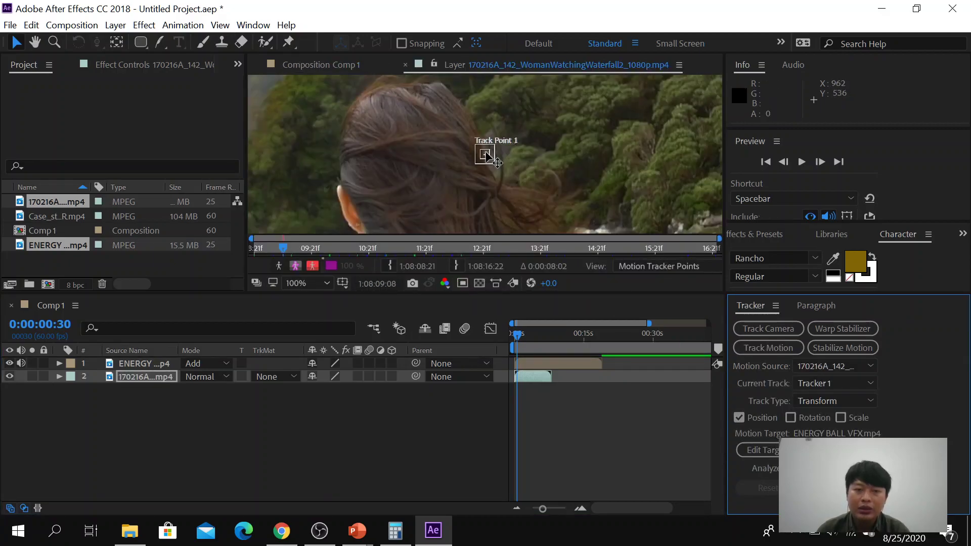
scroll(497, 162, up, 2)
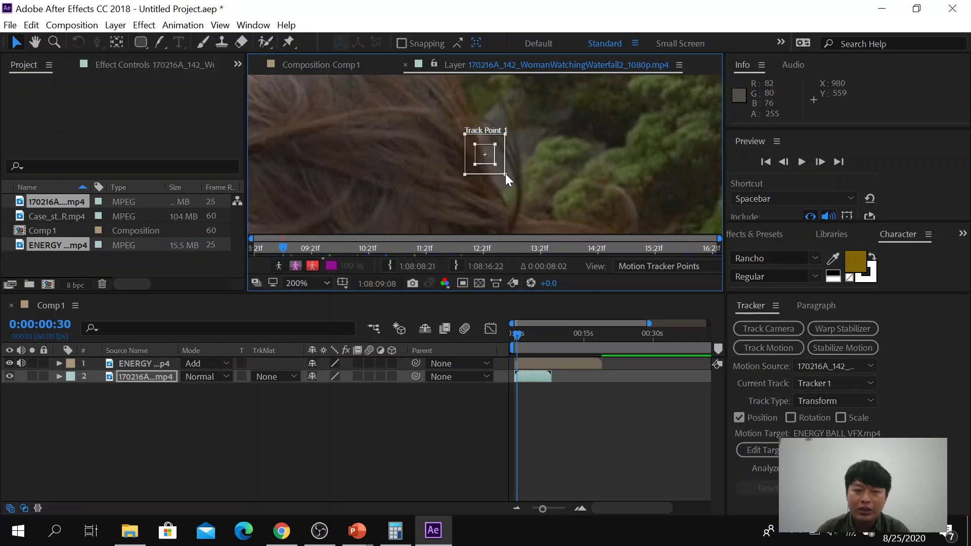
drag(506, 175, 546, 214)
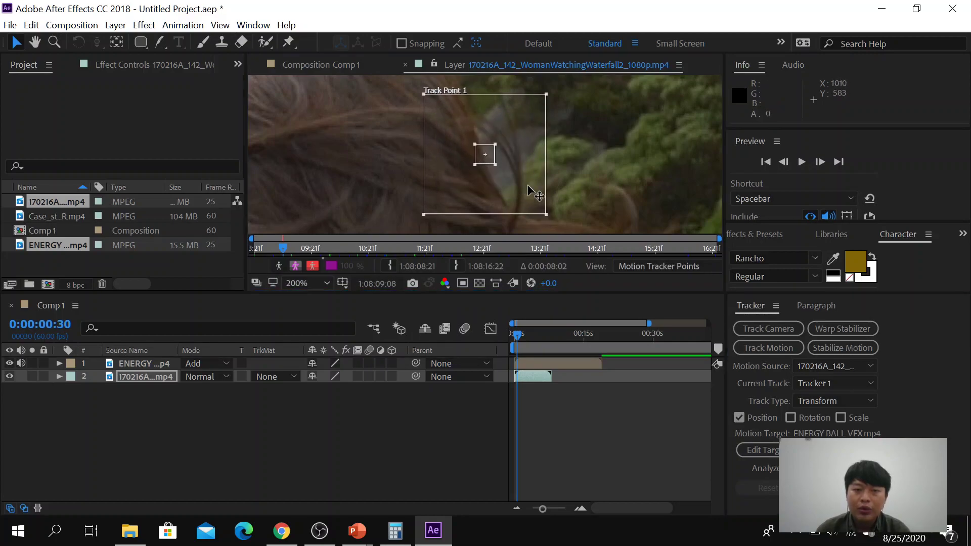
drag(496, 165, 516, 185)
scroll(514, 174, down, 4)
key(period)
key(period)
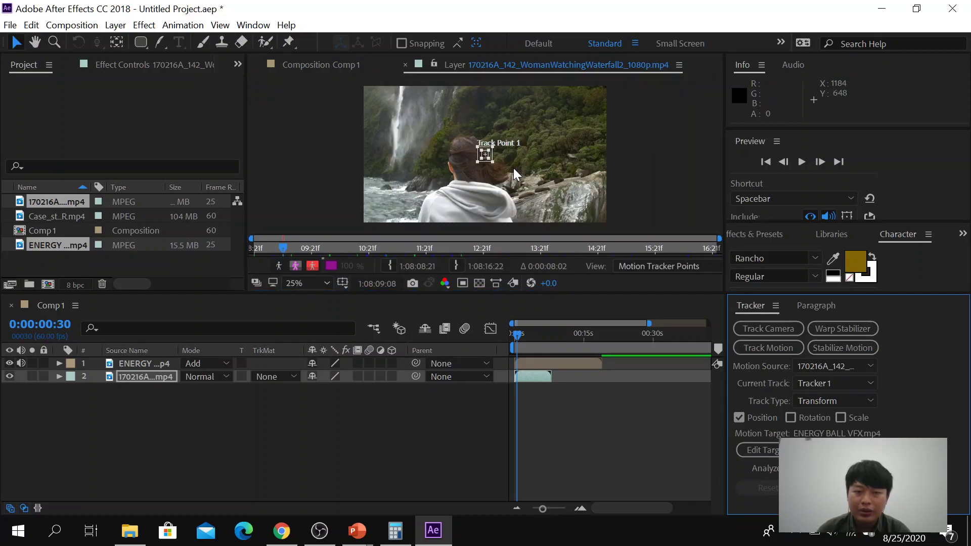
Step: Move Track Point 1 onto the dark seal on the rocks and resize its feature and search regions around it
drag(587, 197, 325, 59)
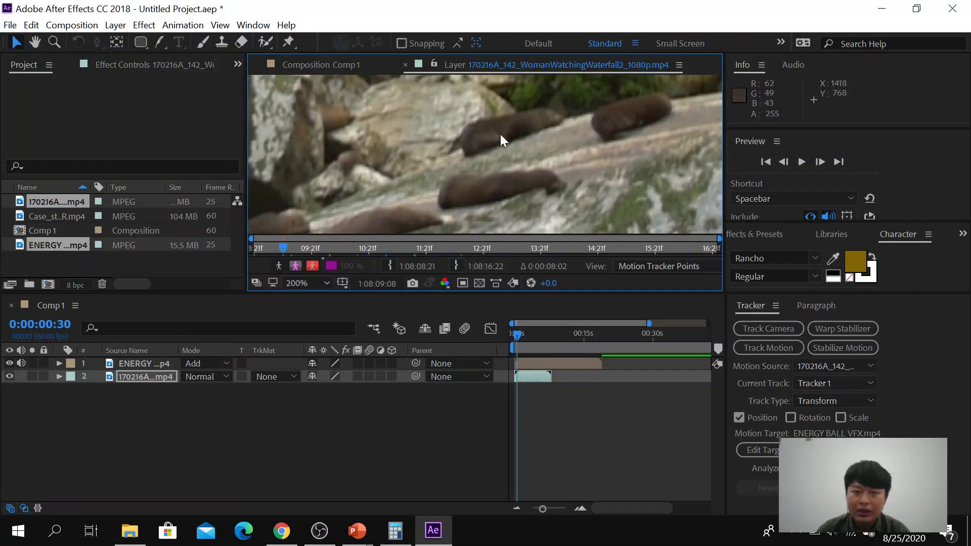
key(comma)
key(comma)
key(comma)
key(period)
key(period)
key(period)
key(period)
drag(399, 138, 455, 212)
drag(325, 108, 620, 215)
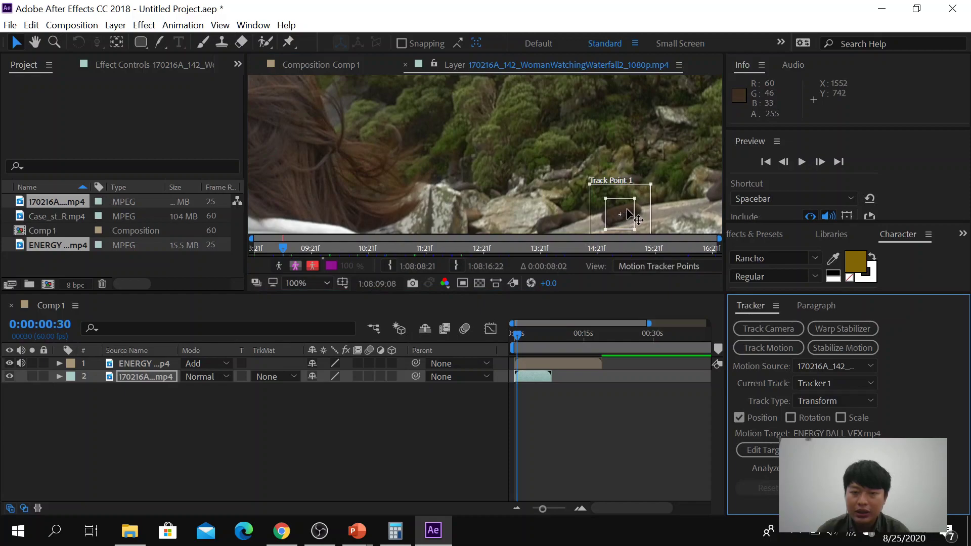
drag(634, 229, 654, 218)
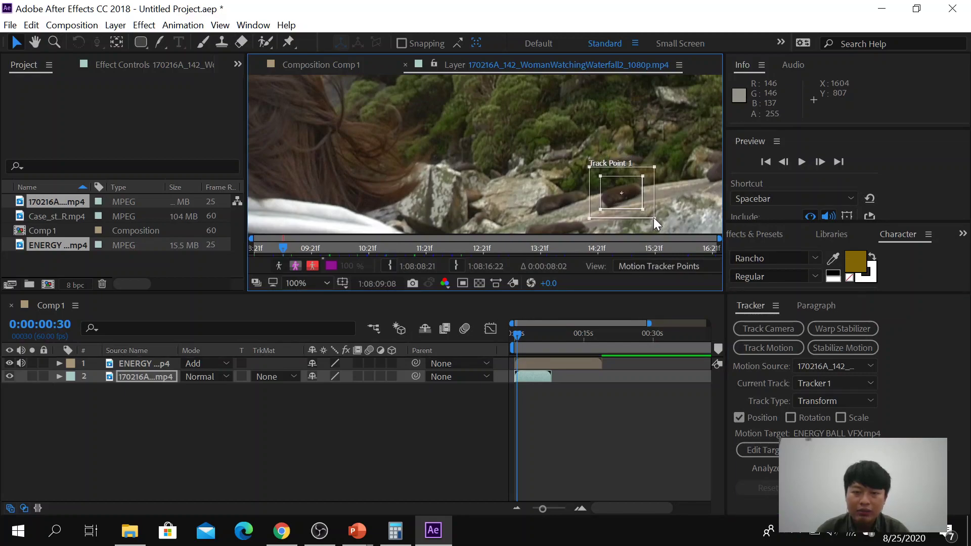
Step: Go to the clip's start at 0:00:00:00 and re-center Track Point 1 over the same seal
click(753, 311)
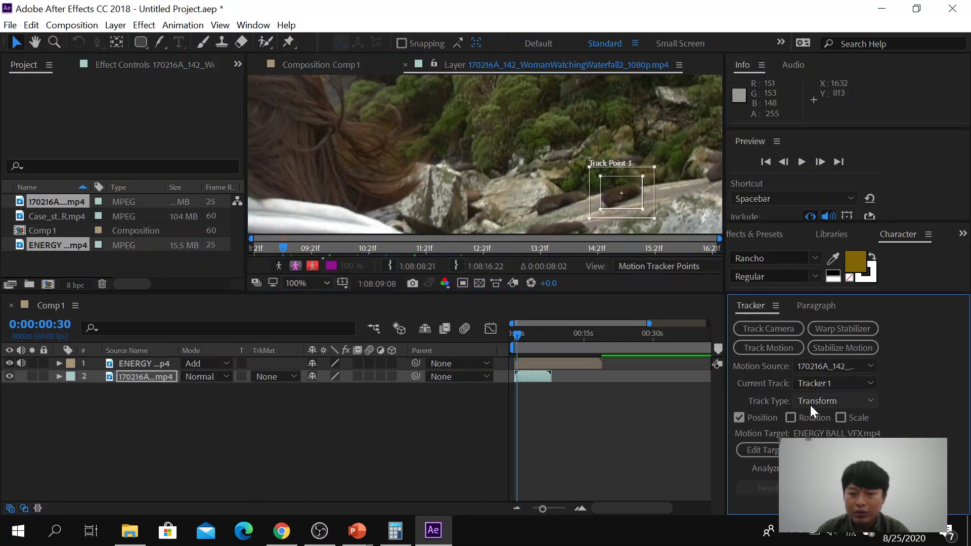
drag(516, 337, 513, 342)
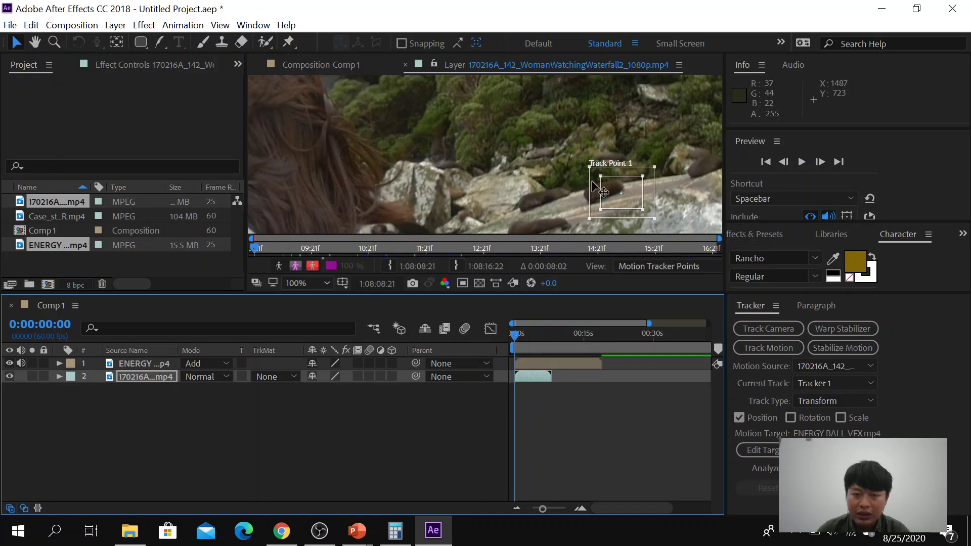
mouse_move(605, 187)
mouse_down()
mouse_move(587, 186)
mouse_move(603, 188)
mouse_up()
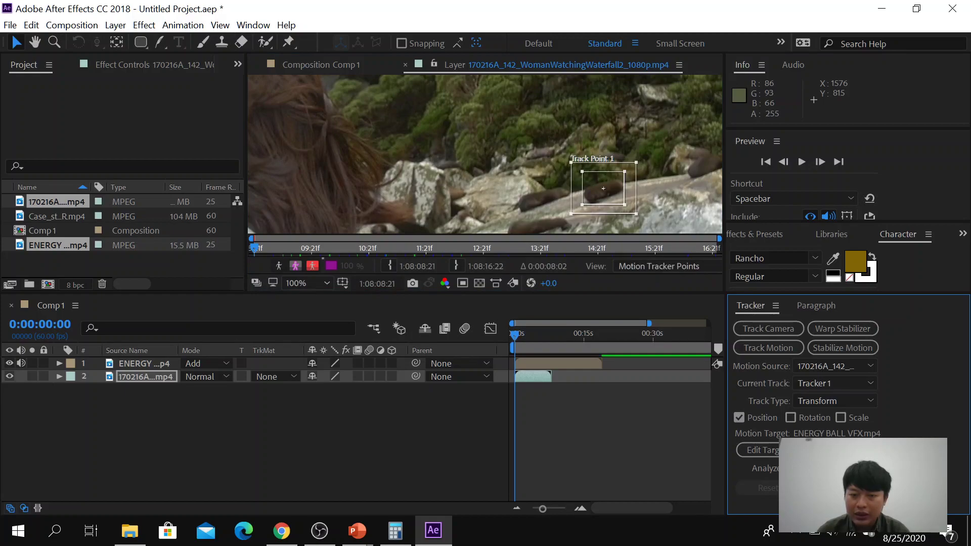
Step: Add a null object to Comp 1 and place it above the energy ball layer
right_click(182, 418)
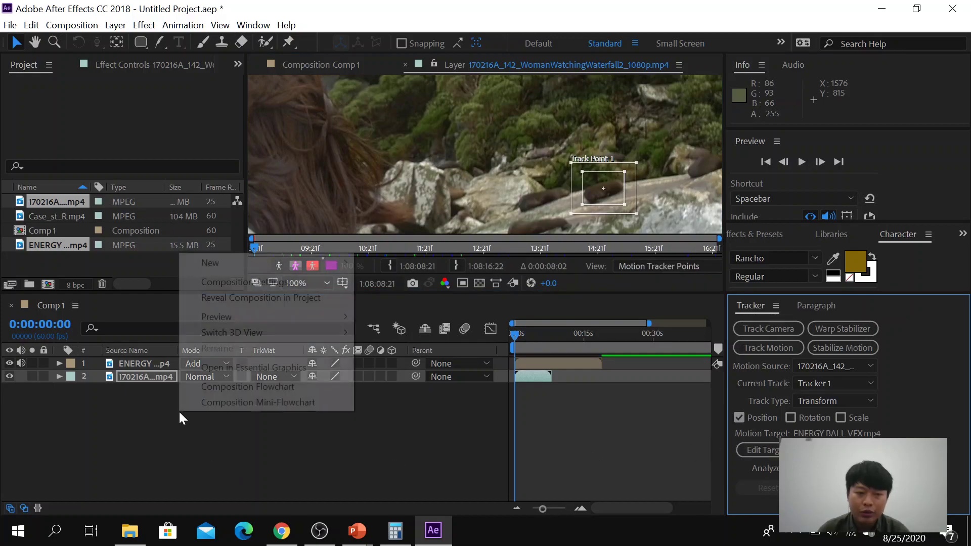
mouse_move(231, 262)
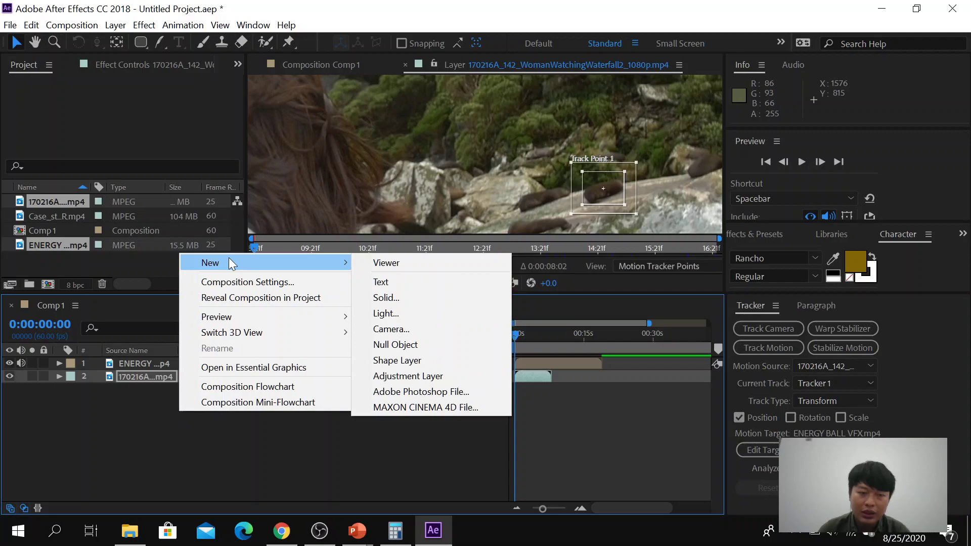
click(408, 347)
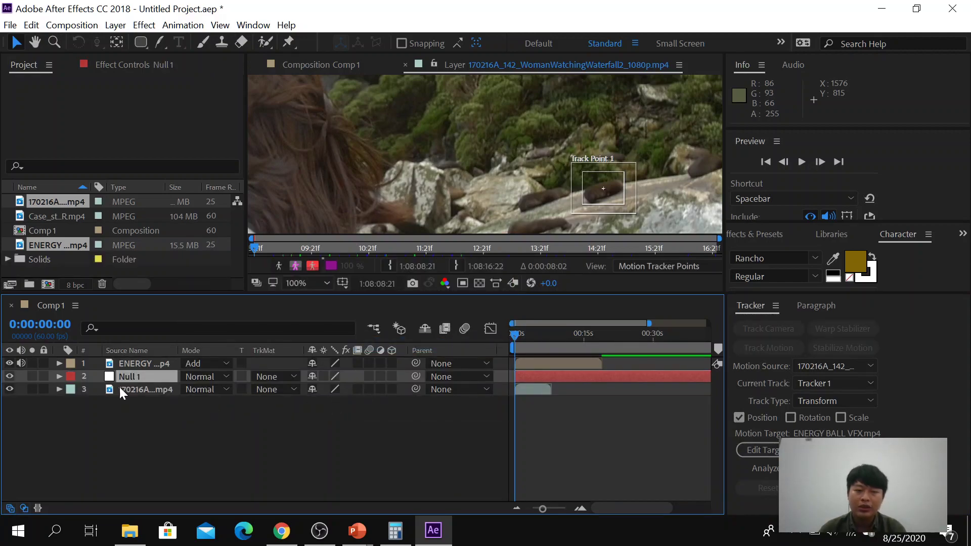
drag(123, 378, 126, 365)
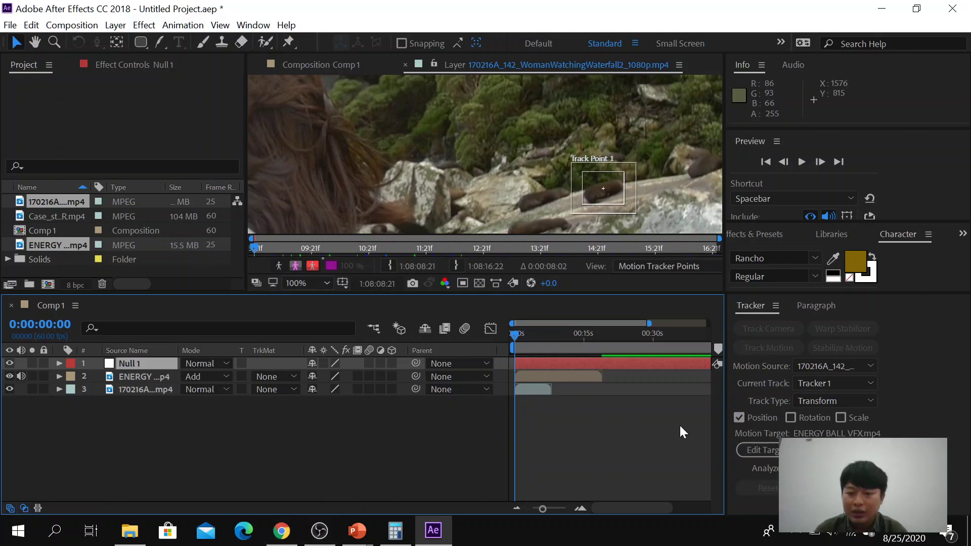
Step: Widen the layer viewer and timeline areas, analyze Track Point 1 forward to 0:00:05:19, and review the tracked path
drag(724, 212, 789, 219)
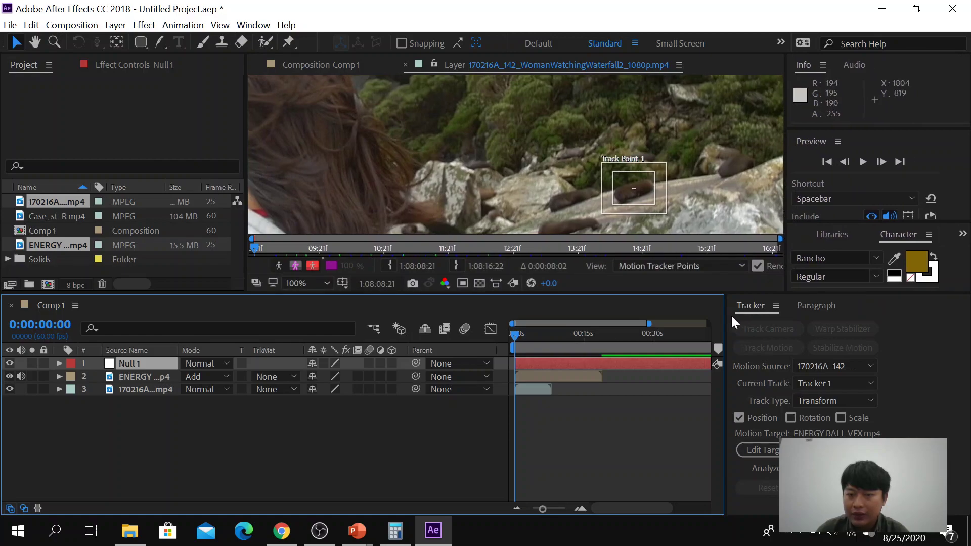
drag(726, 322, 786, 325)
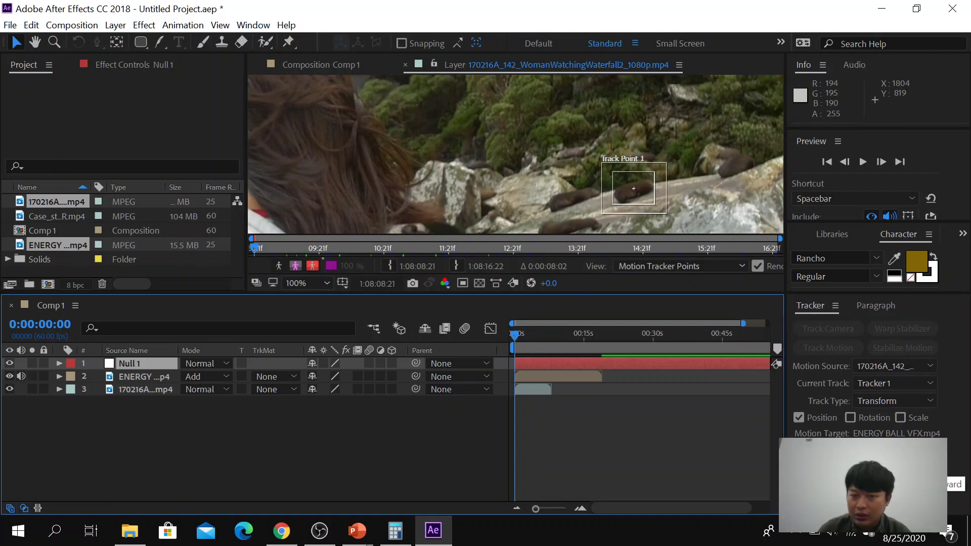
click(884, 468)
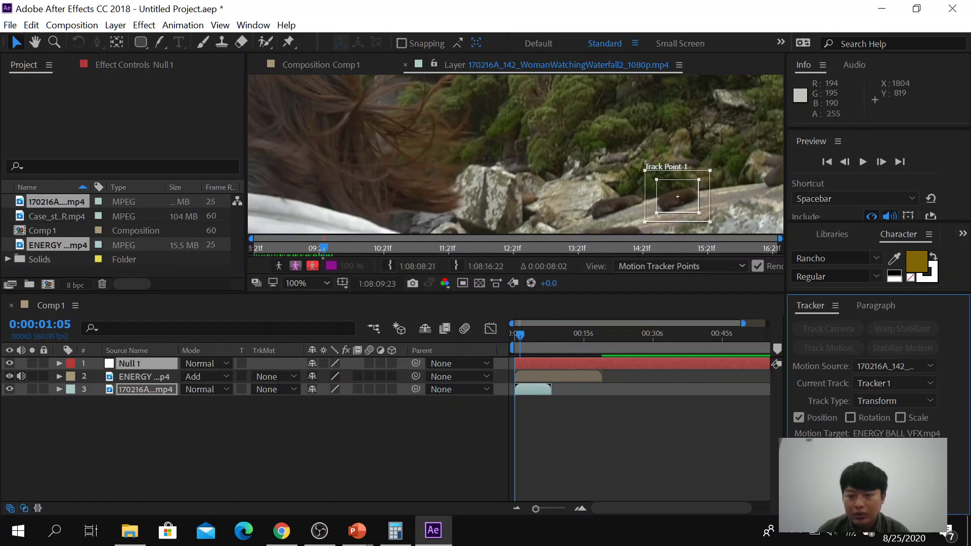
scroll(659, 191, down, 2)
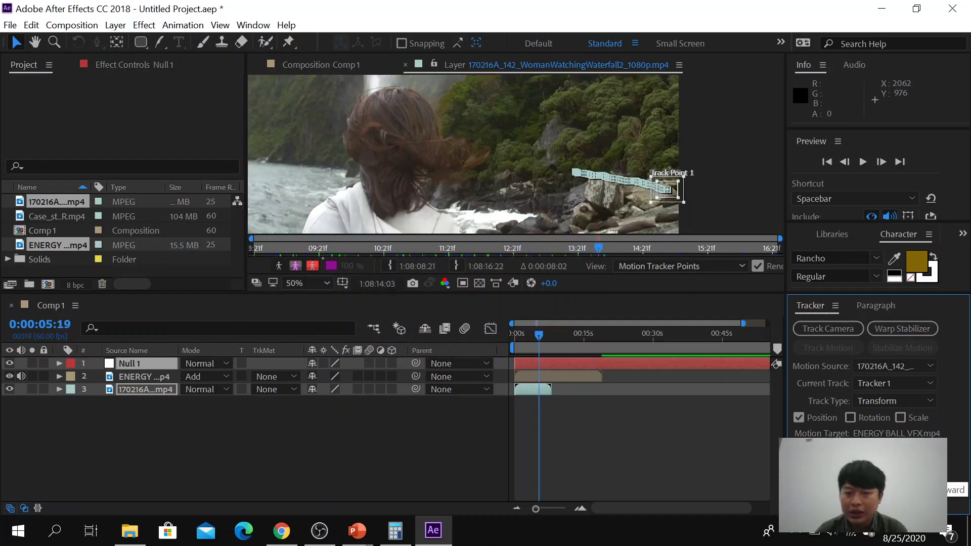
drag(537, 334, 536, 335)
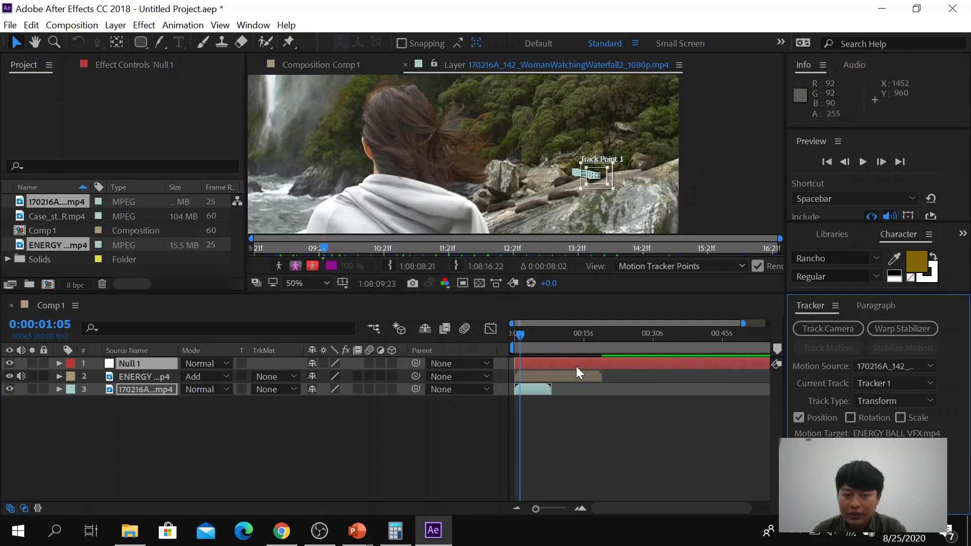
click(576, 366)
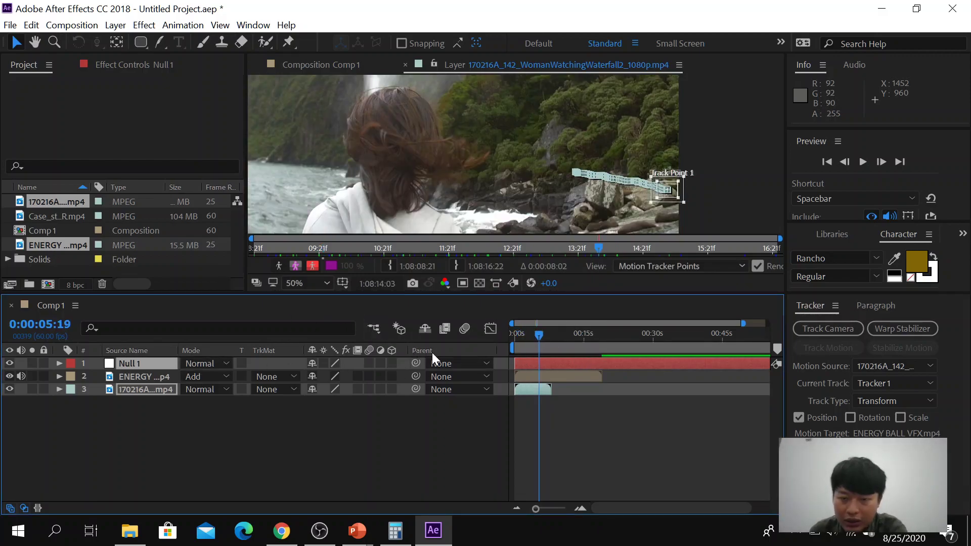
key(Delete)
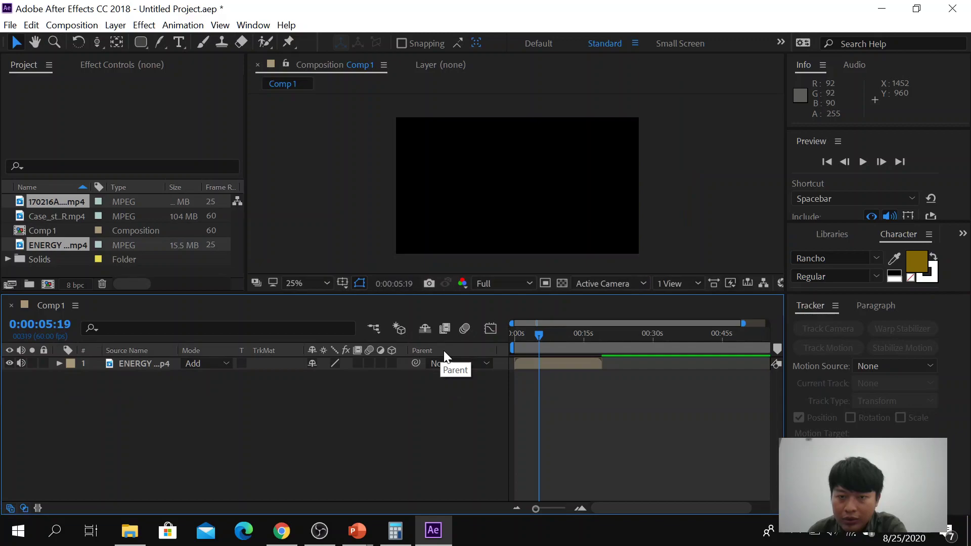
key(ctrl+z)
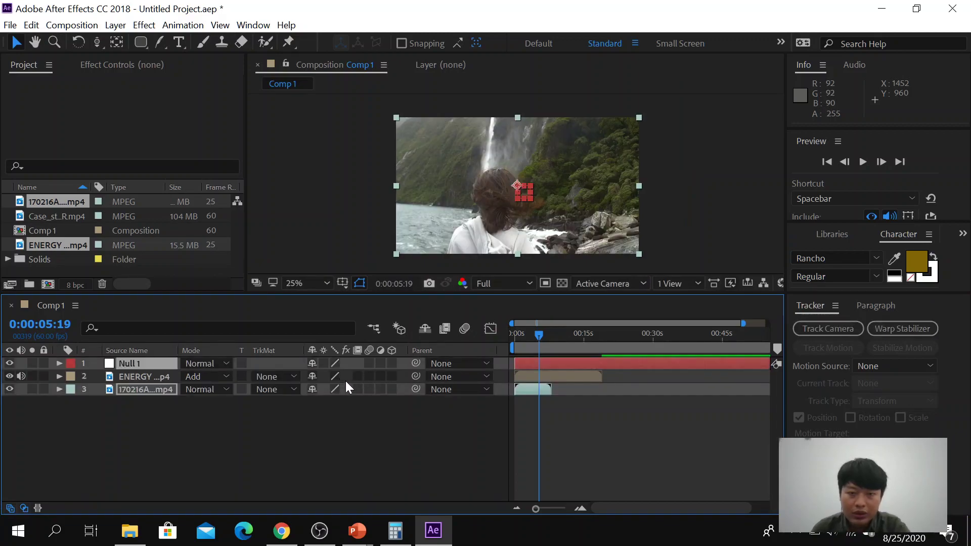
Step: Select only the waterfall clip layer and expand its Motion Trackers and Tracker 1 to show the track point
click(153, 378)
click(149, 362)
click(146, 387)
click(143, 396)
click(142, 390)
click(63, 386)
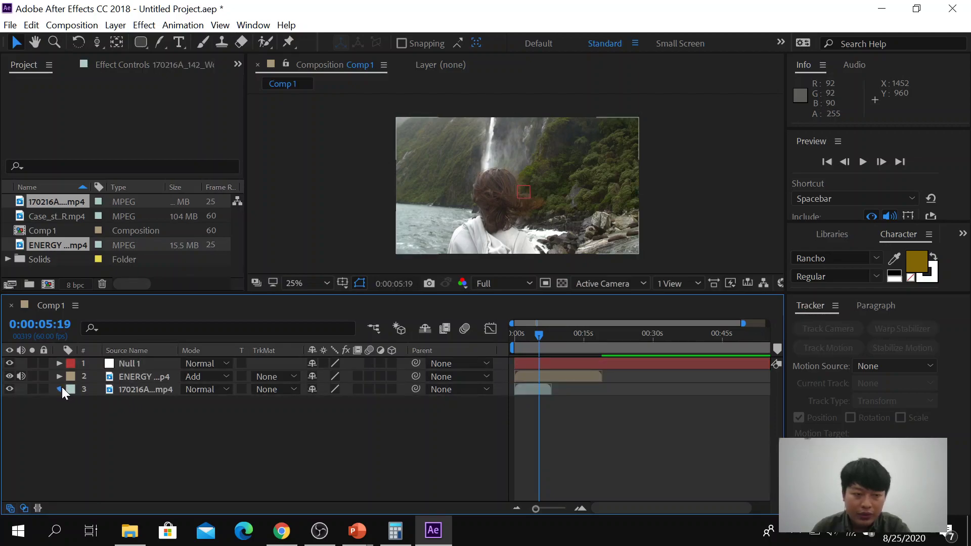
click(62, 387)
click(72, 403)
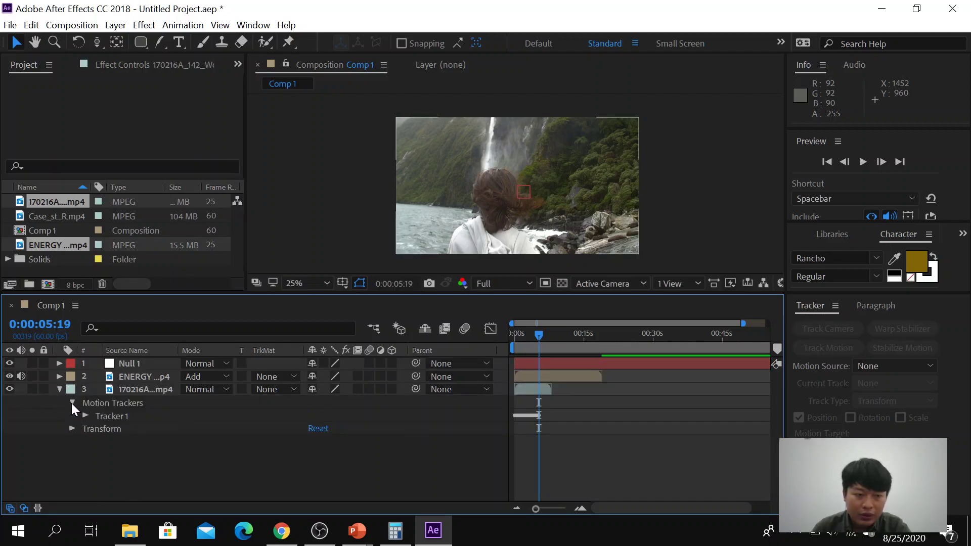
click(84, 416)
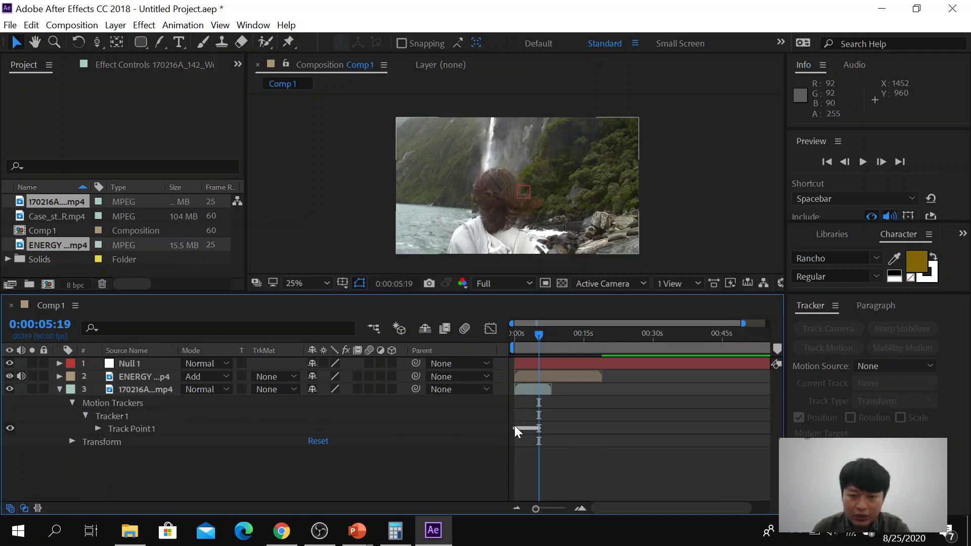
Step: Delete Track Point 1 from the waterfall clip's Motion Trackers
click(124, 402)
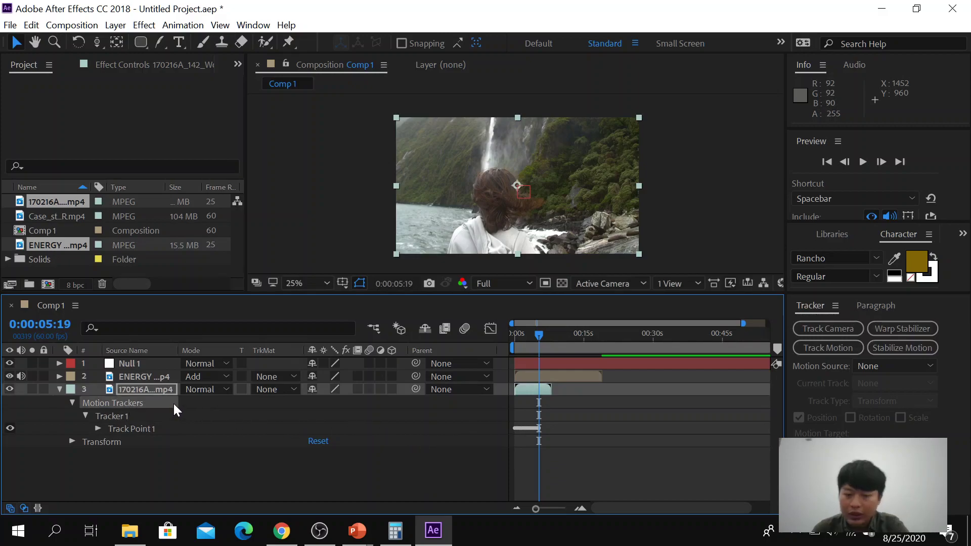
click(172, 402)
click(99, 401)
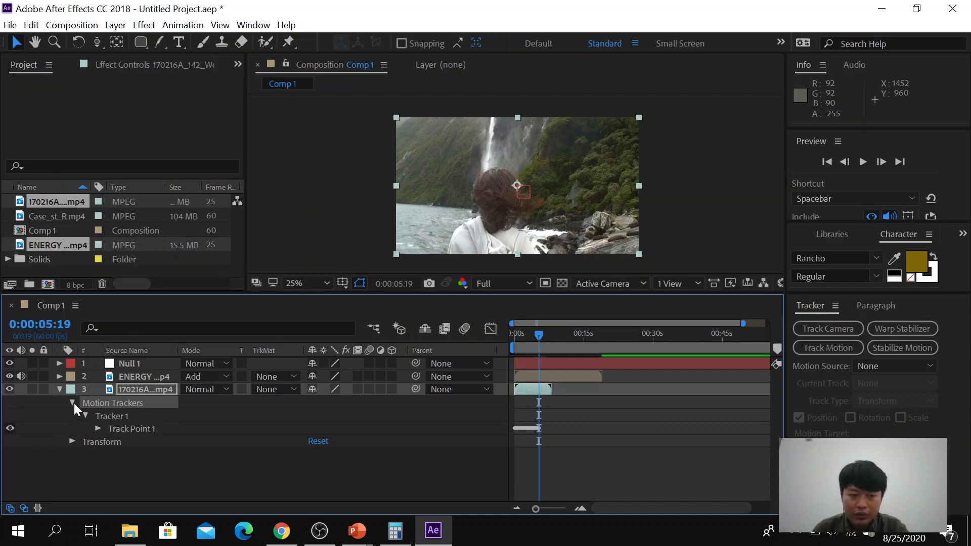
click(97, 416)
click(124, 429)
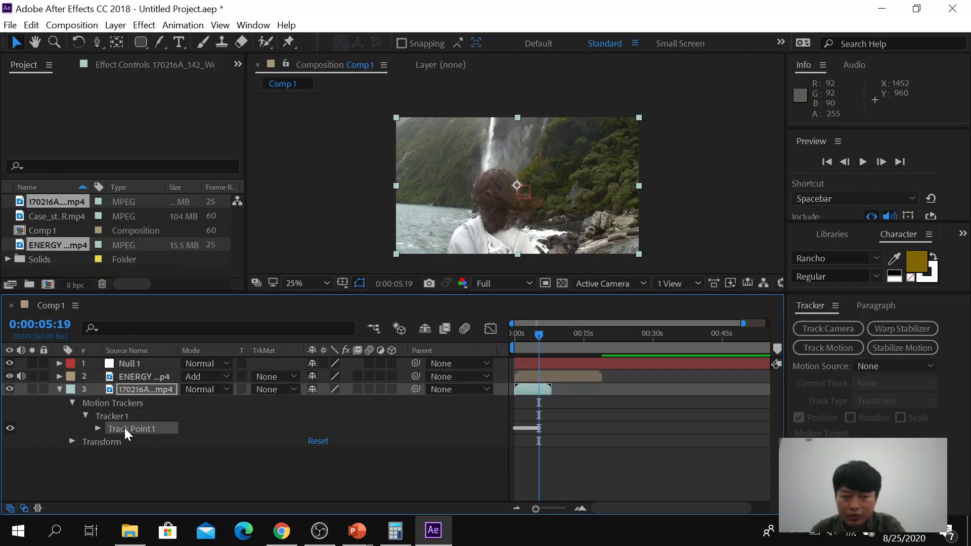
key(Delete)
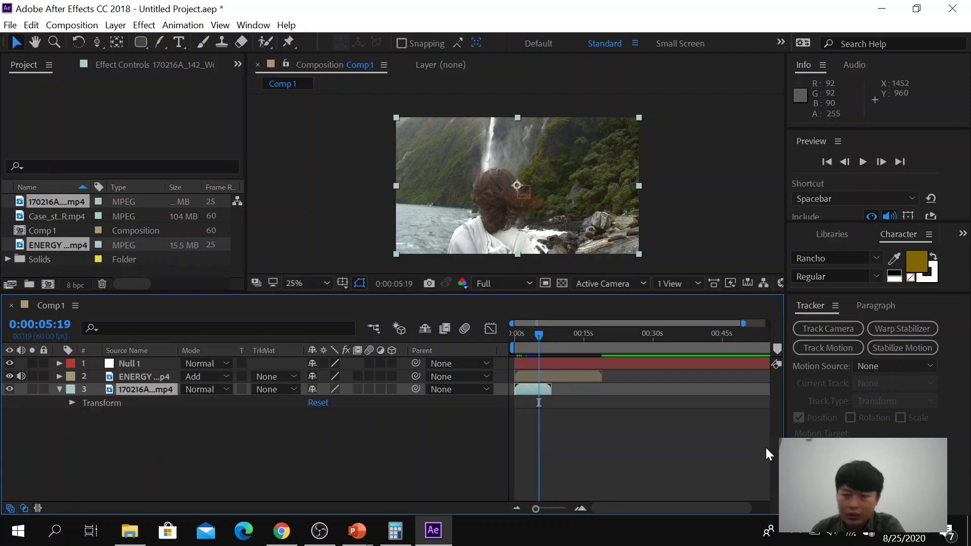
Step: Start a new motion track at 0:00:00:00 and fit Track Point 1's feature region (about 95 × 44) and search region (about 158 × 82) around the seal
click(830, 347)
drag(544, 332, 492, 324)
drag(515, 158, 605, 154)
scroll(604, 158, up, 3)
drag(656, 95, 536, 139)
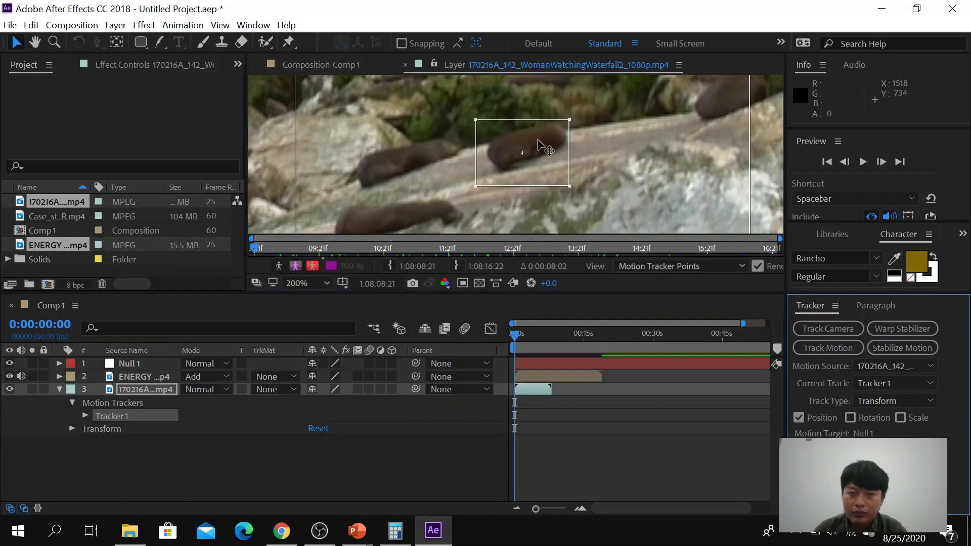
drag(568, 184, 557, 145)
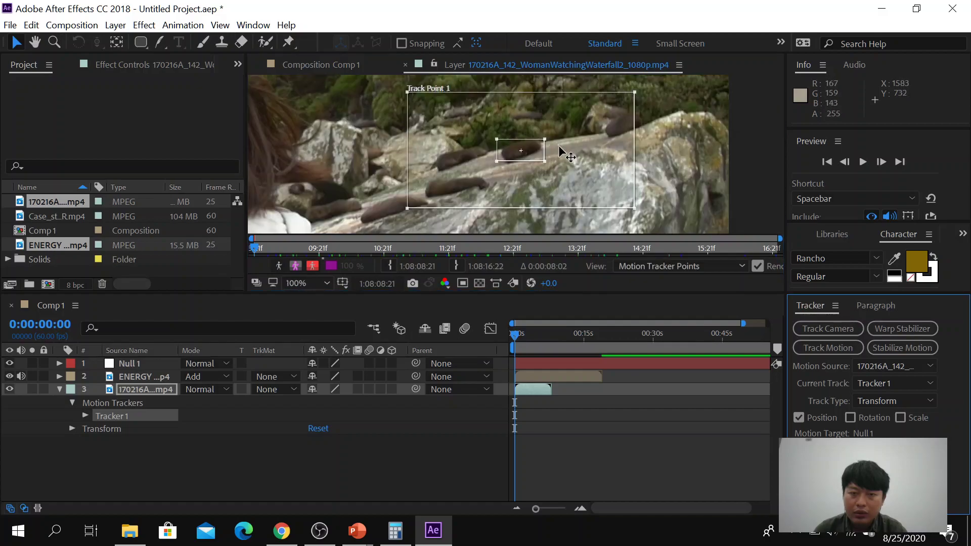
drag(632, 208, 560, 171)
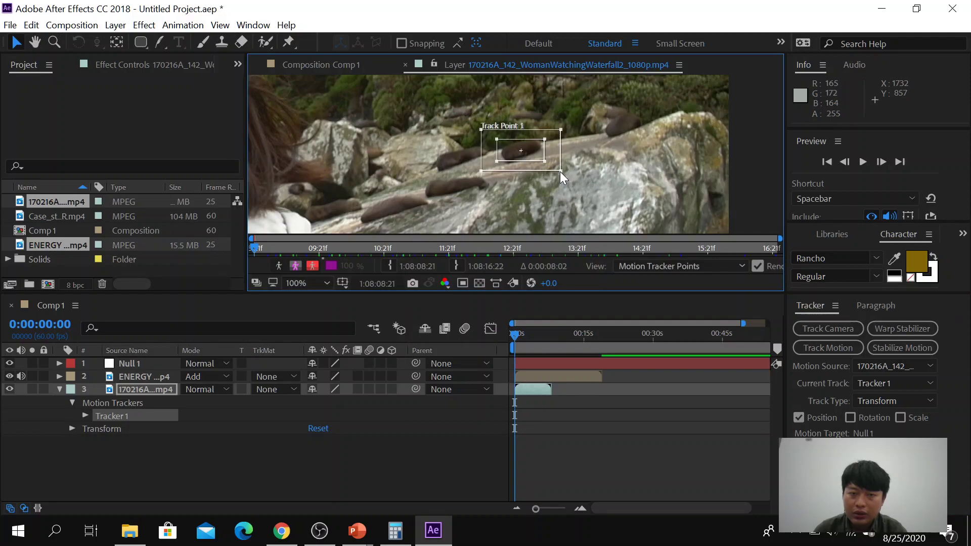
Step: Analyze the new track point forward to 0:00:03:14 and return to 0:00:00:00
scroll(560, 171, down, 2)
scroll(575, 181, down, 2)
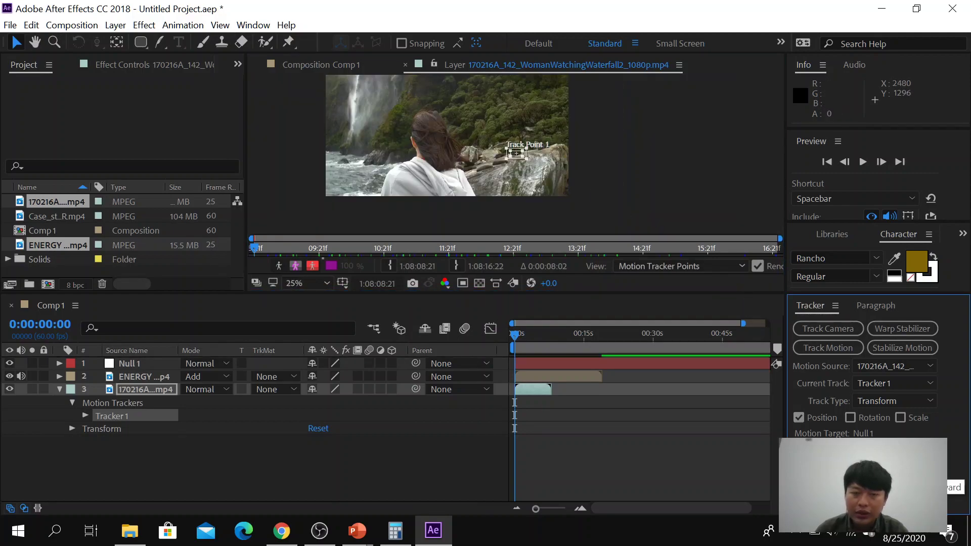
click(913, 467)
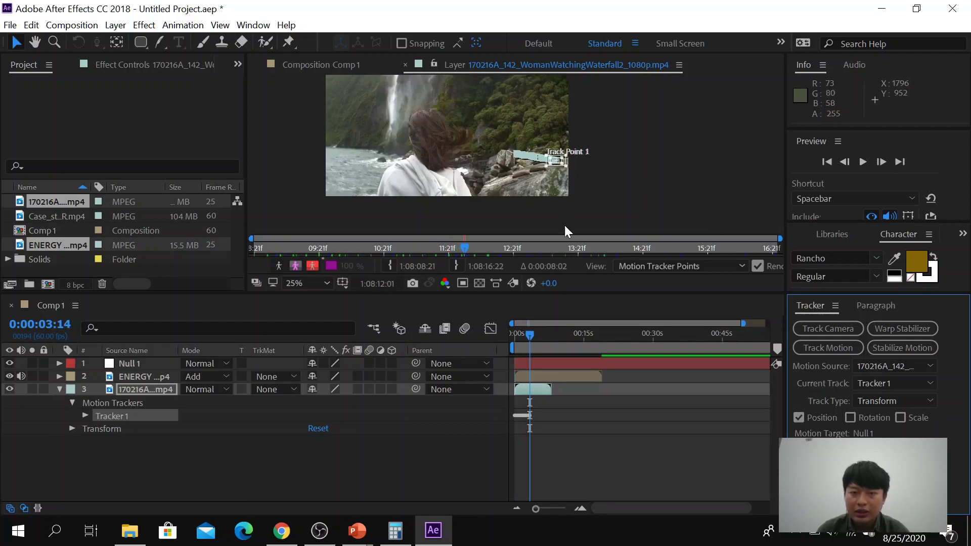
drag(529, 335, 502, 338)
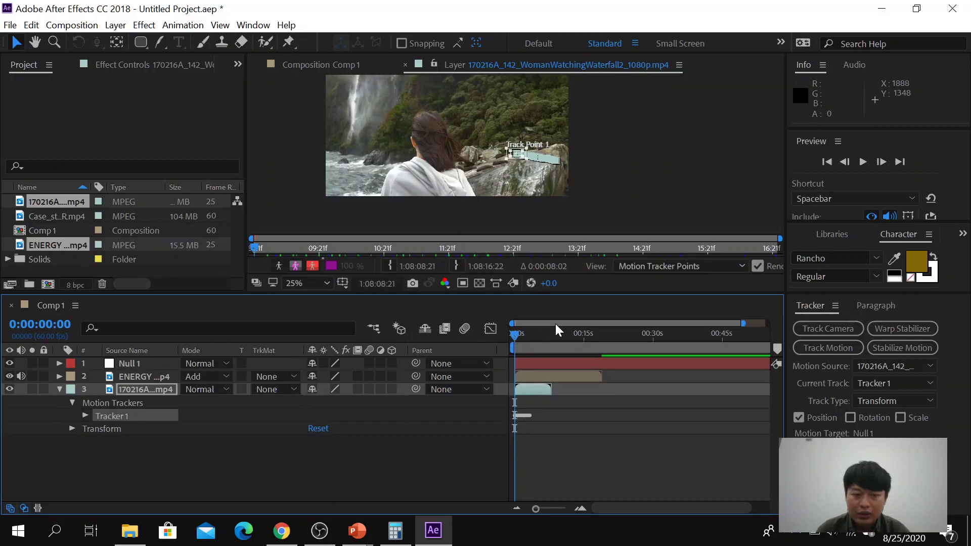
Step: Set Null 1 as the motion target and apply the tracking data to it in X and Y
click(814, 448)
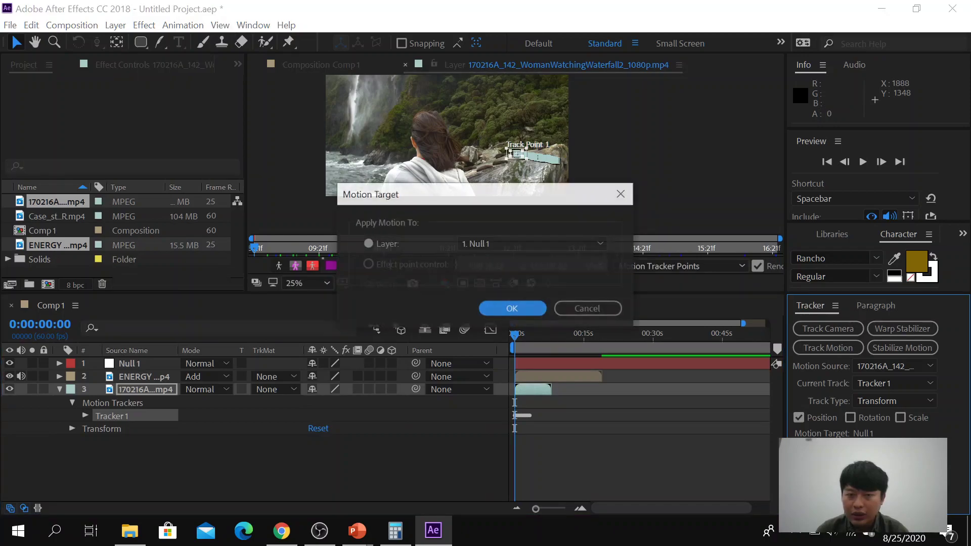
click(471, 244)
click(472, 244)
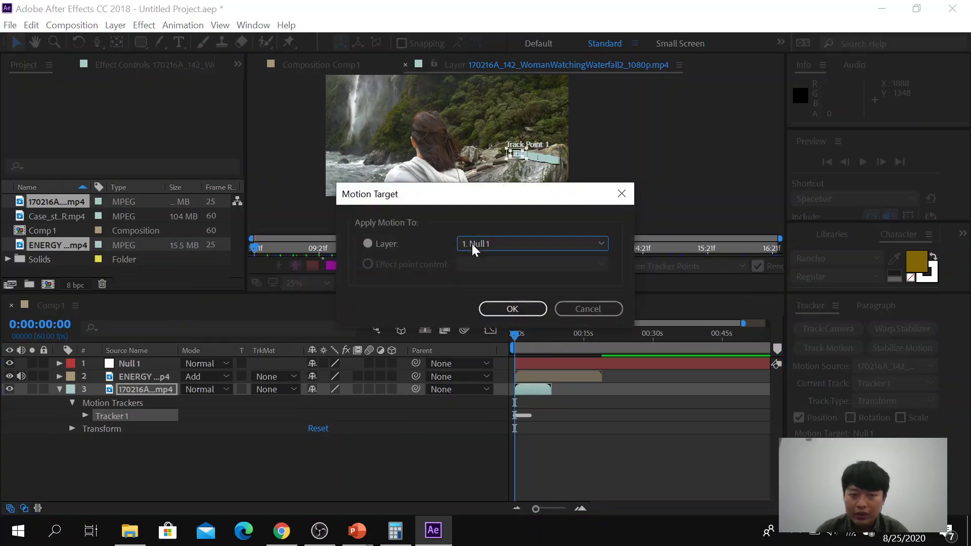
click(529, 310)
click(917, 483)
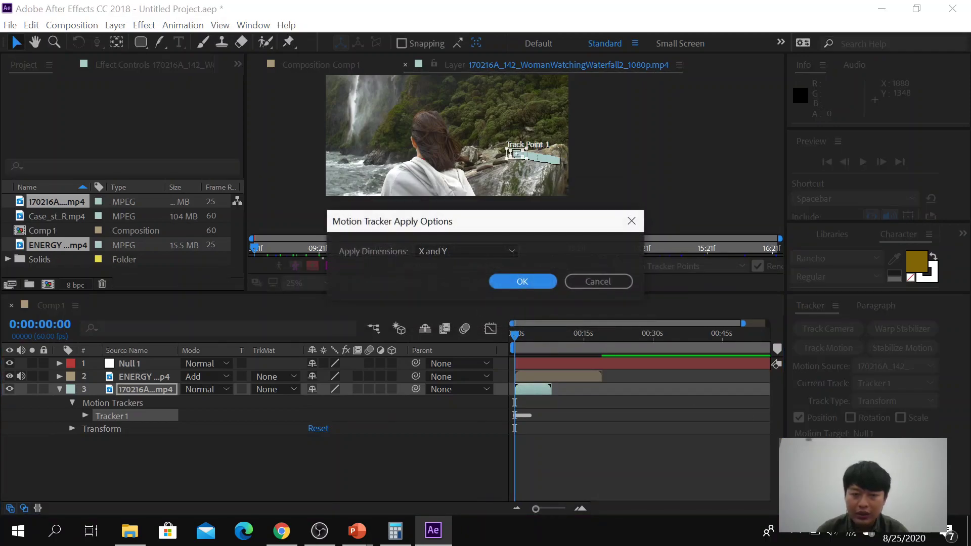
click(533, 285)
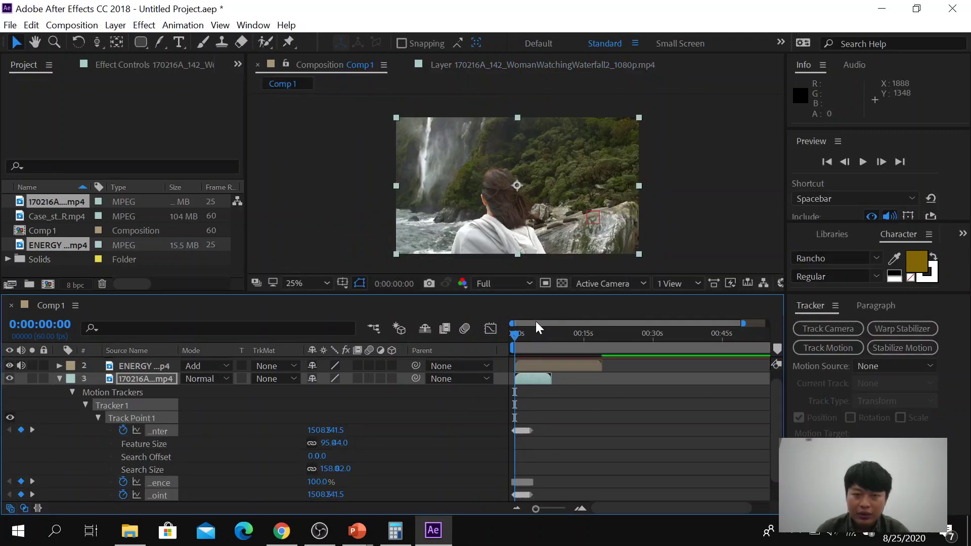
Step: Parent the energy ball layer to Null 1 and move it above the null in the layer stack
key(space)
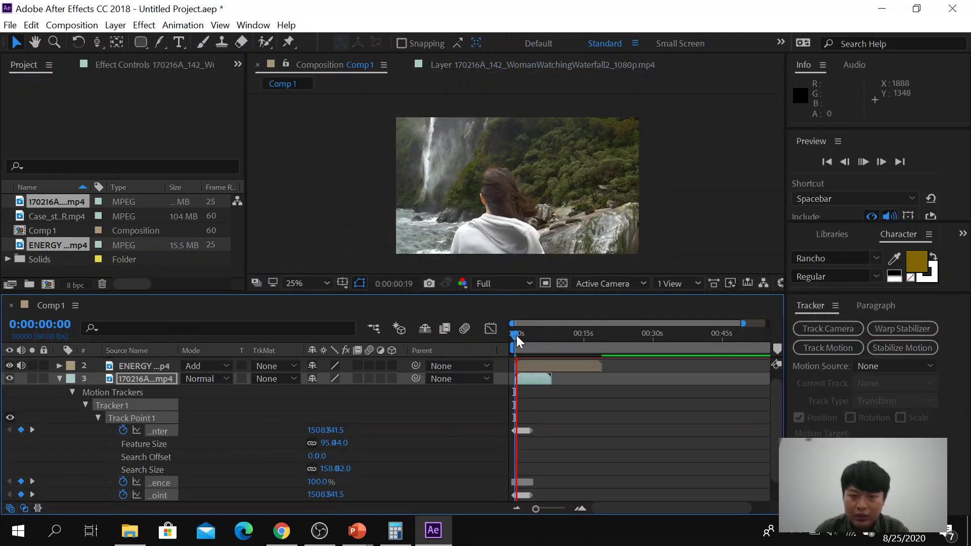
key(space)
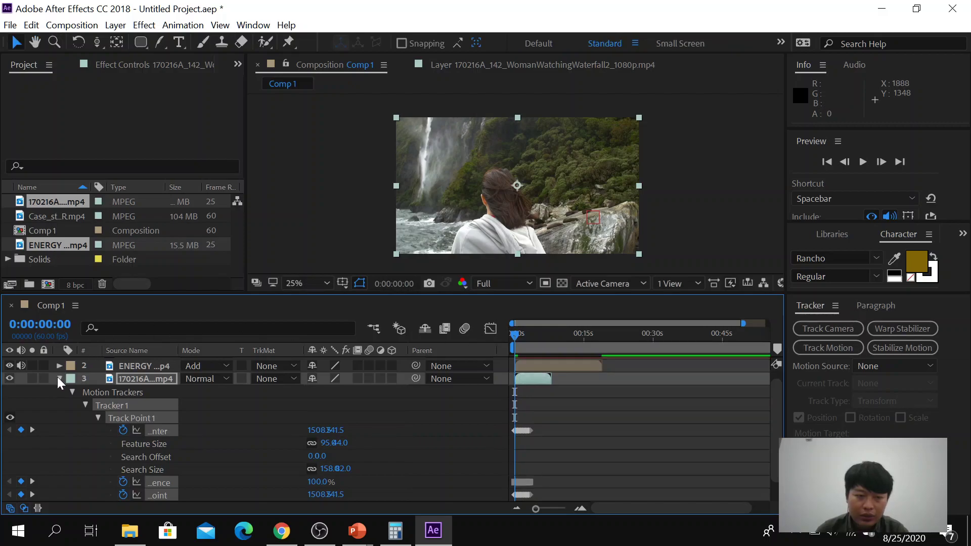
click(59, 378)
key(ctrl+alt+shift+y)
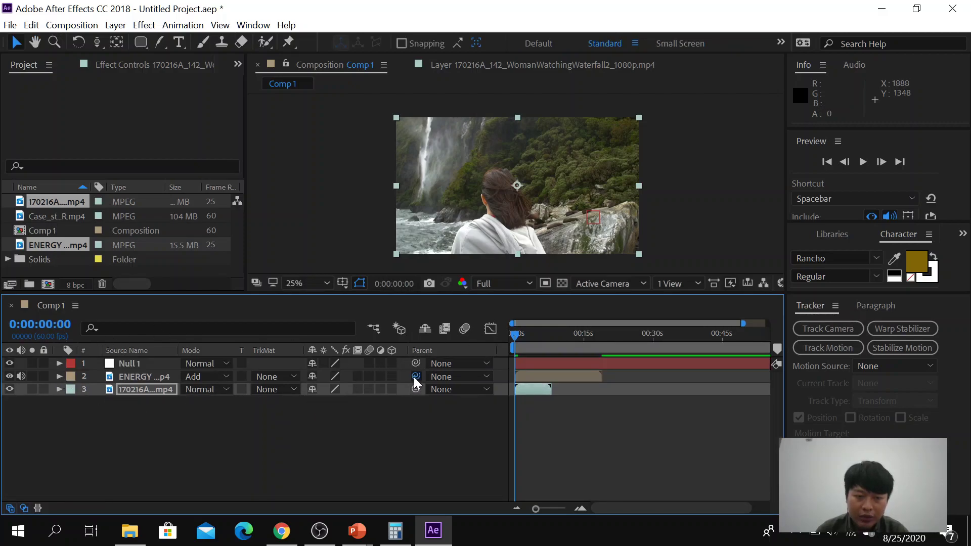
drag(123, 344, 117, 363)
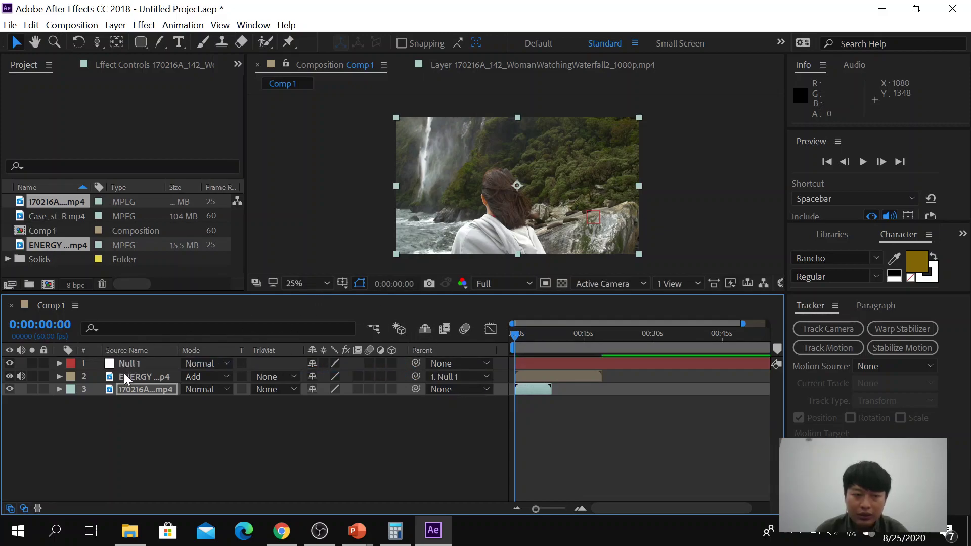
drag(123, 374, 127, 361)
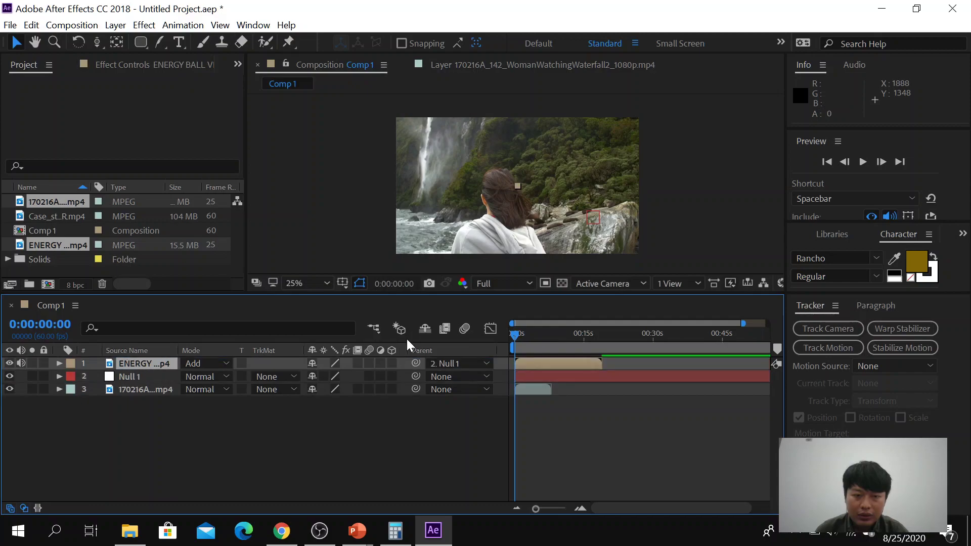
Step: At 0:00:03:27, set the energy ball layer's Scale to 50%
drag(511, 333, 530, 341)
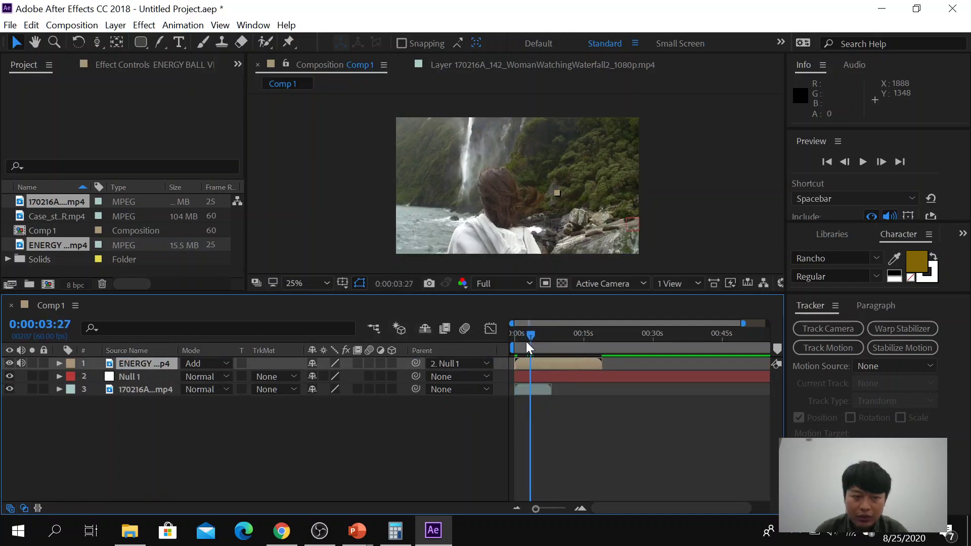
click(59, 364)
click(73, 376)
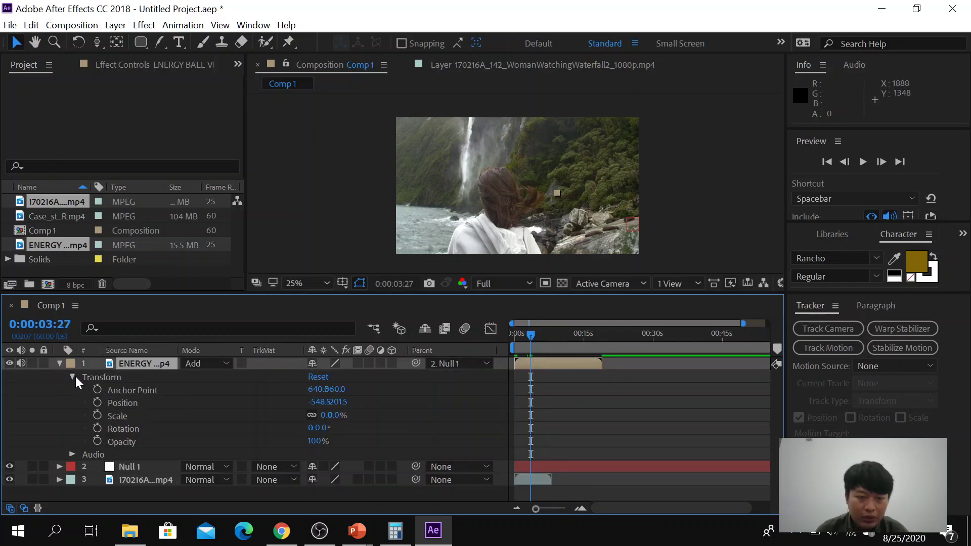
click(334, 416)
text(1)
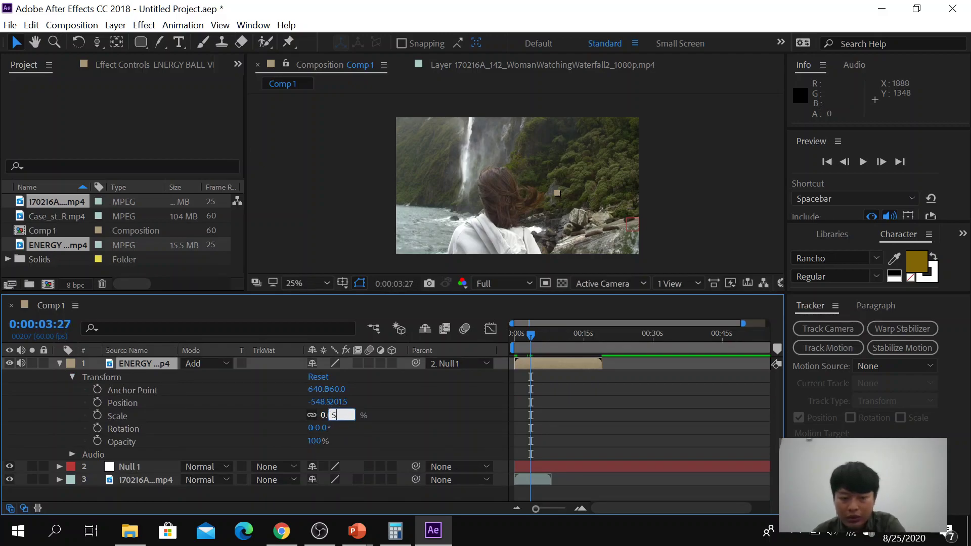
key(Return)
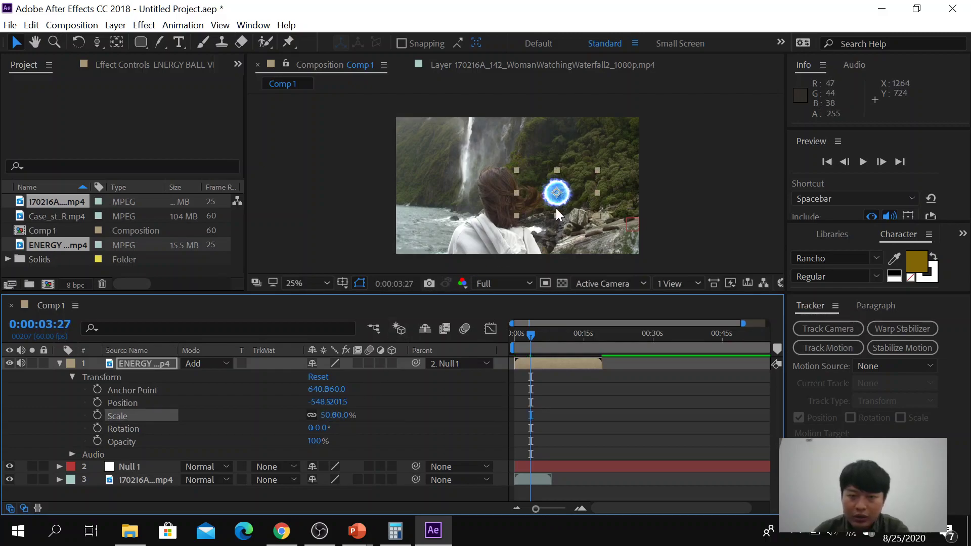
Step: Move the energy ball onto Null 1 at the rocks, preview from 0:00:00:00, and collapse the ball layer's properties
drag(565, 200, 641, 229)
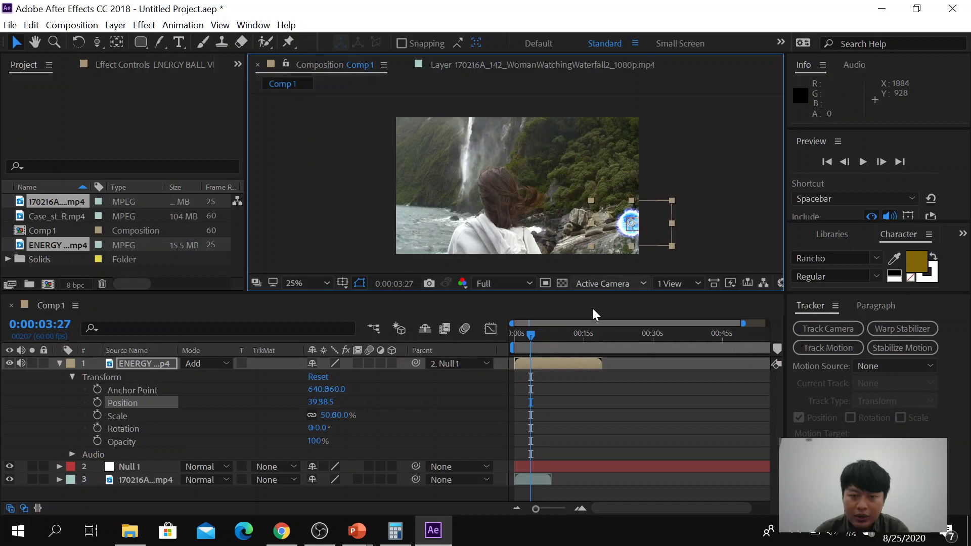
drag(526, 335, 474, 344)
click(657, 193)
key(space)
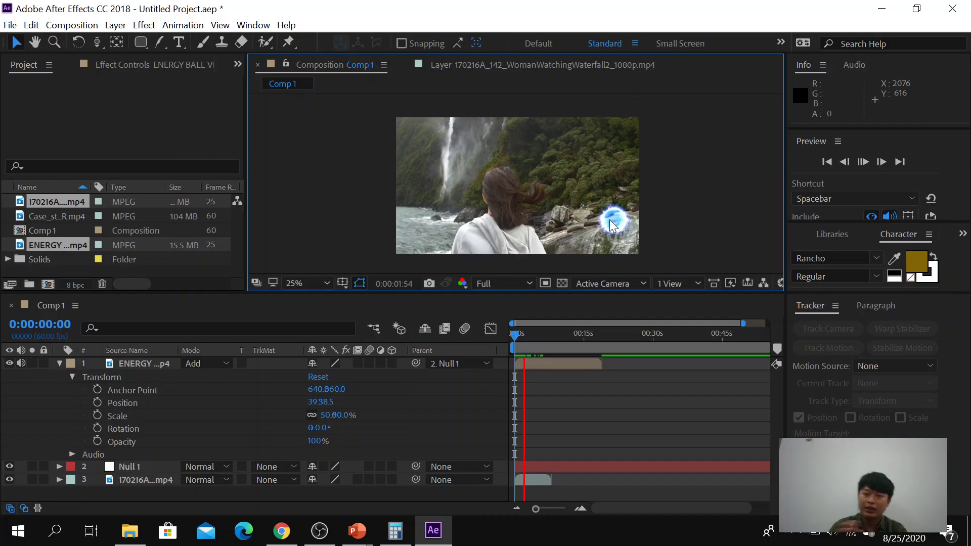
key(space)
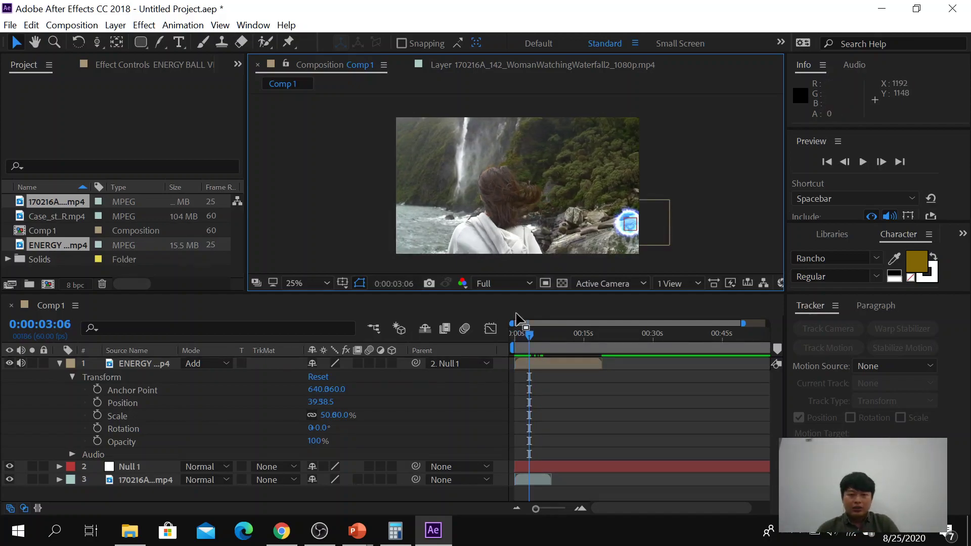
click(60, 363)
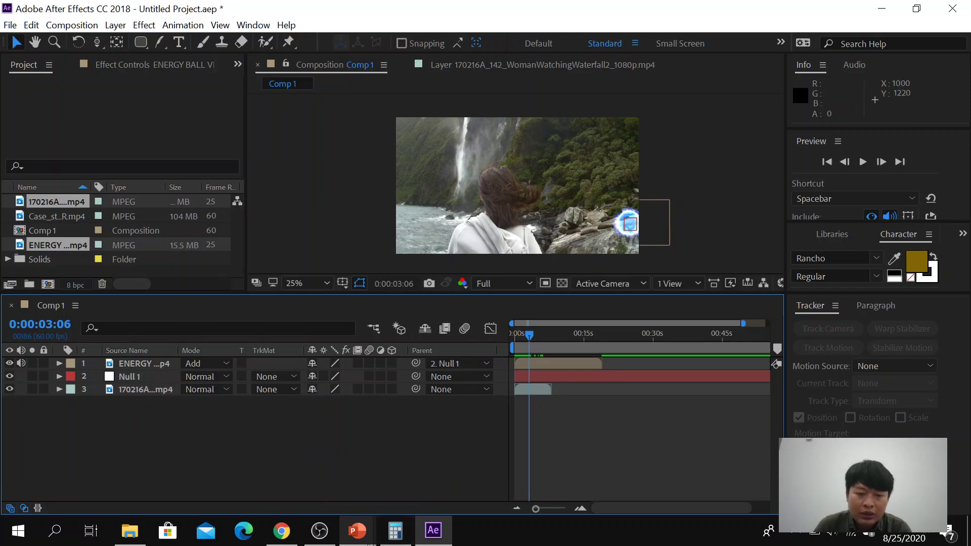
click(356, 530)
mouse_move(334, 503)
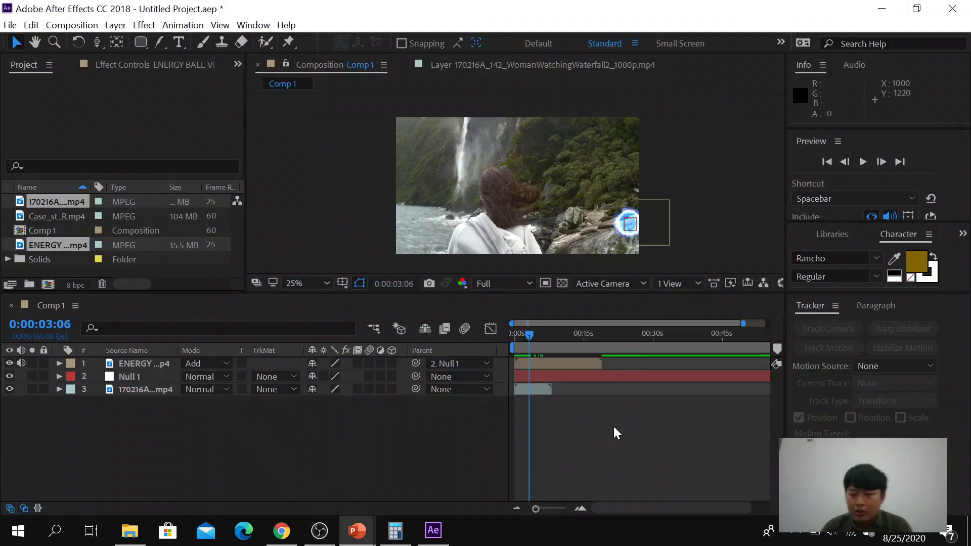
click(615, 433)
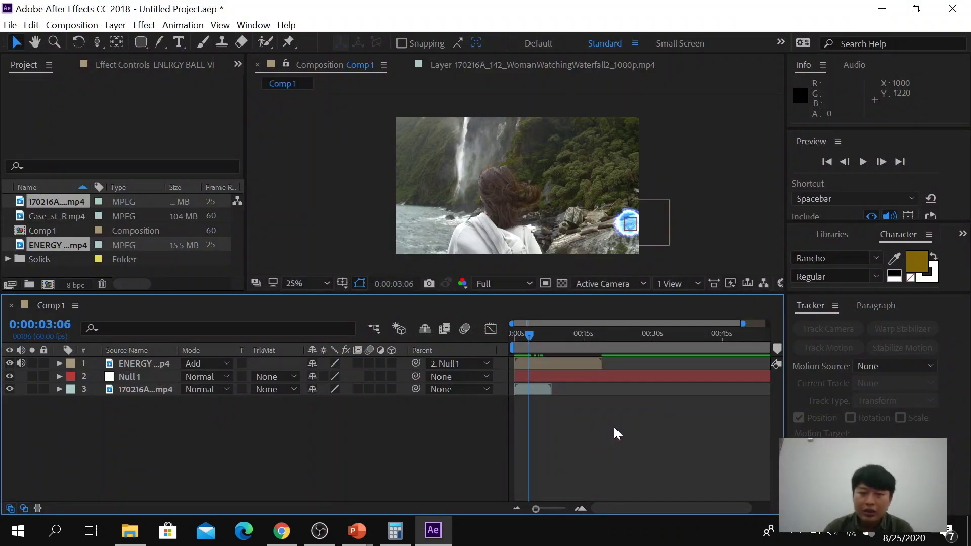